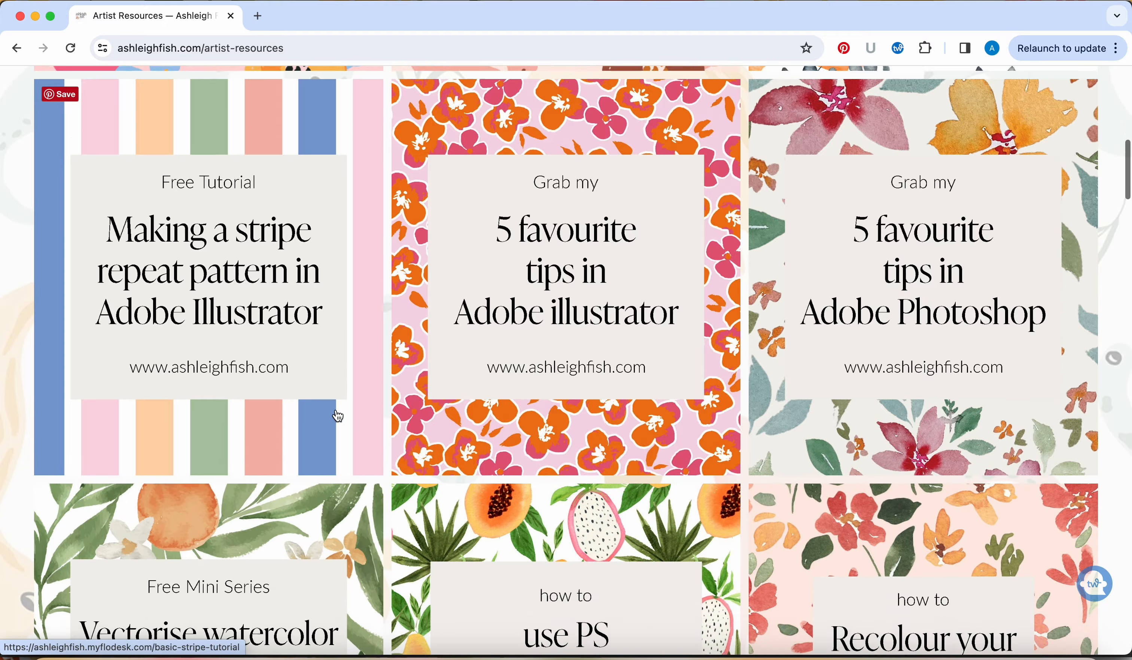
pyautogui.scroll(-20, 337, 415)
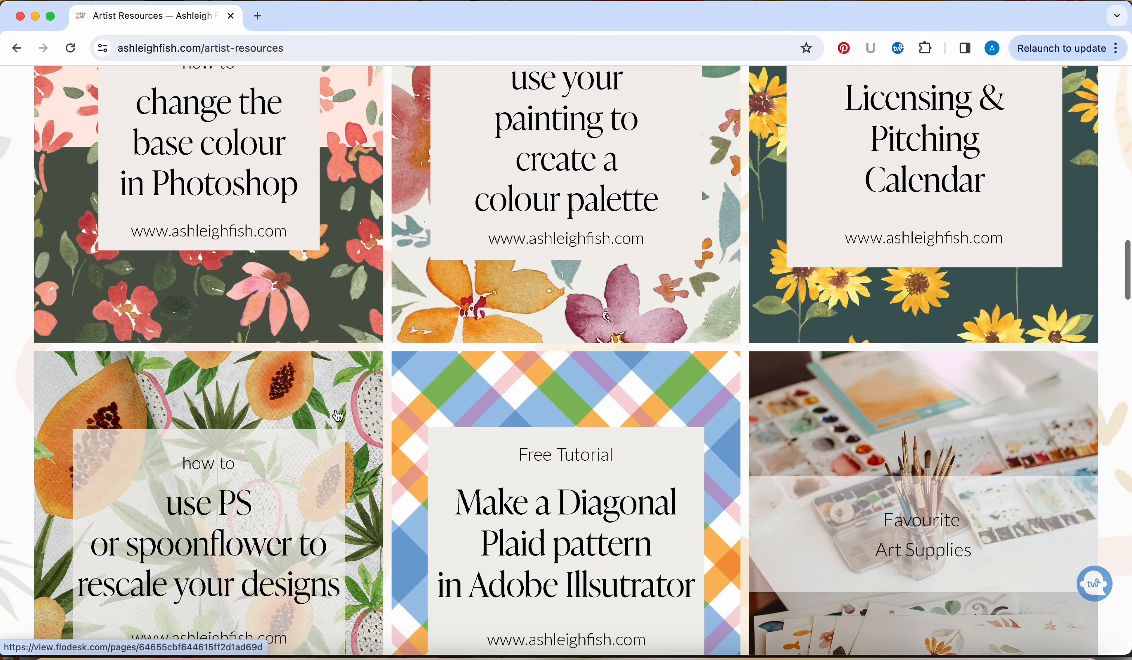
pyautogui.scroll(-3, 337, 416)
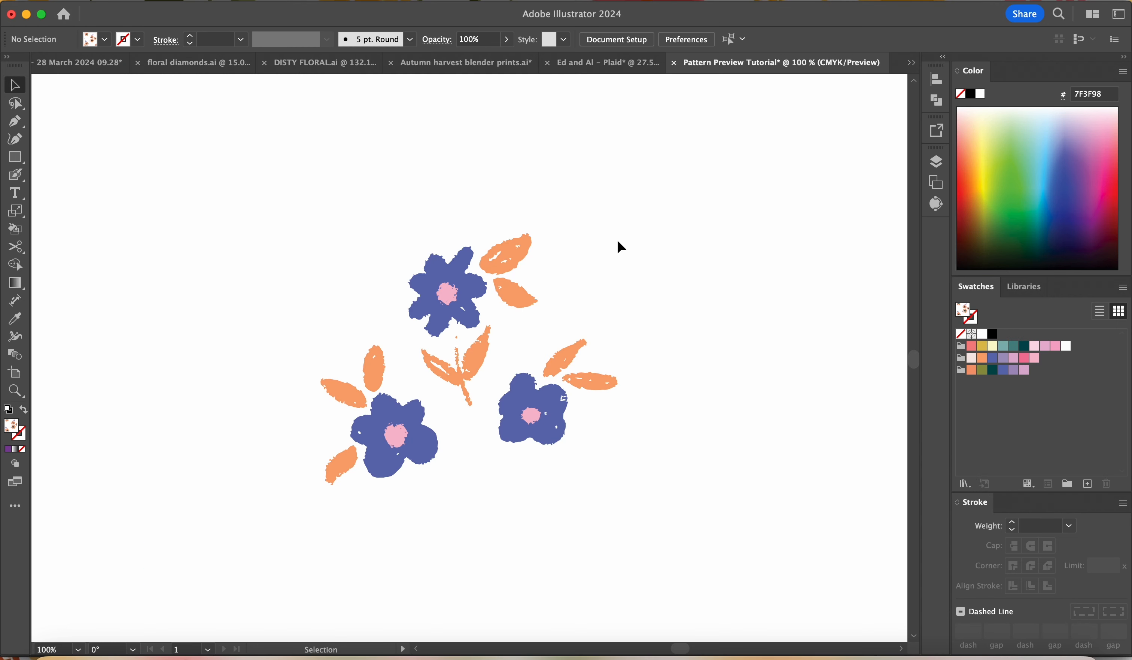
# Step: Make a new pattern from all the flower and leaf motifs using the Pattern Options Make Pattern command
pyautogui.moveTo(617, 239); pyautogui.dragTo(309, 514)
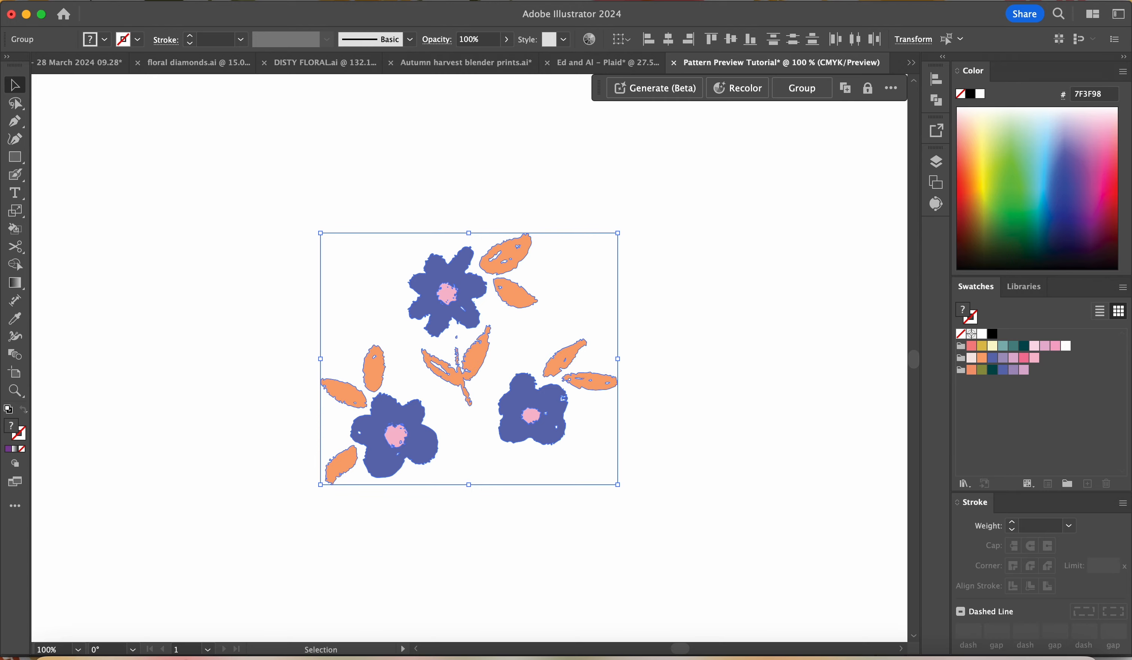
pyautogui.click(395, 0)
pyautogui.scroll(-5, 458, 468)
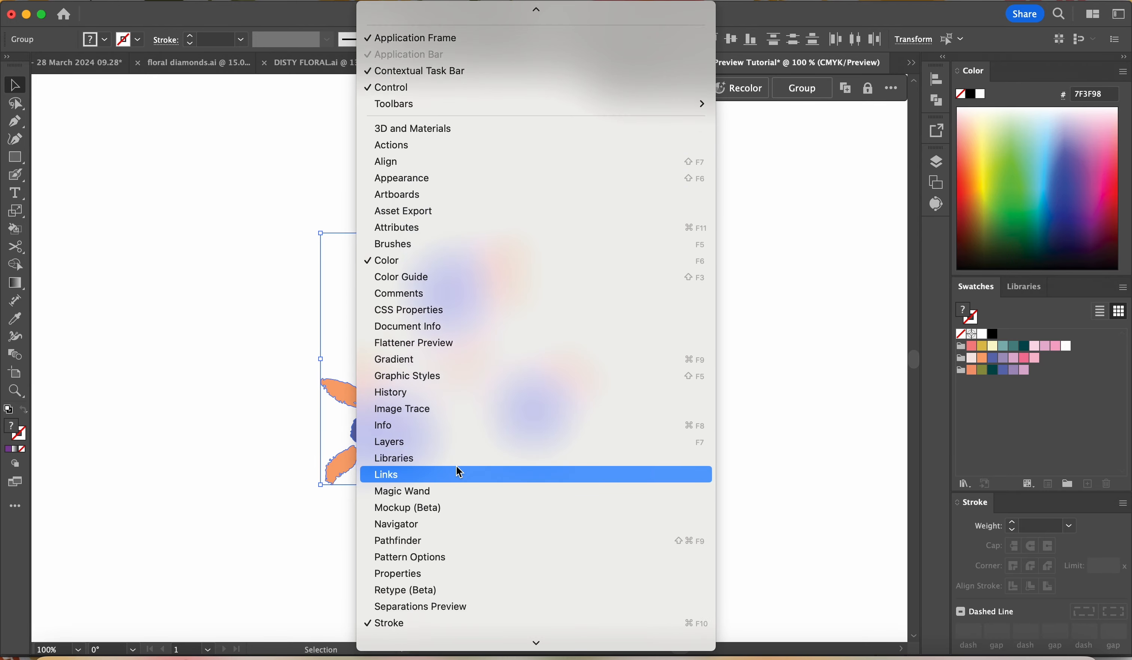
pyautogui.click(446, 491)
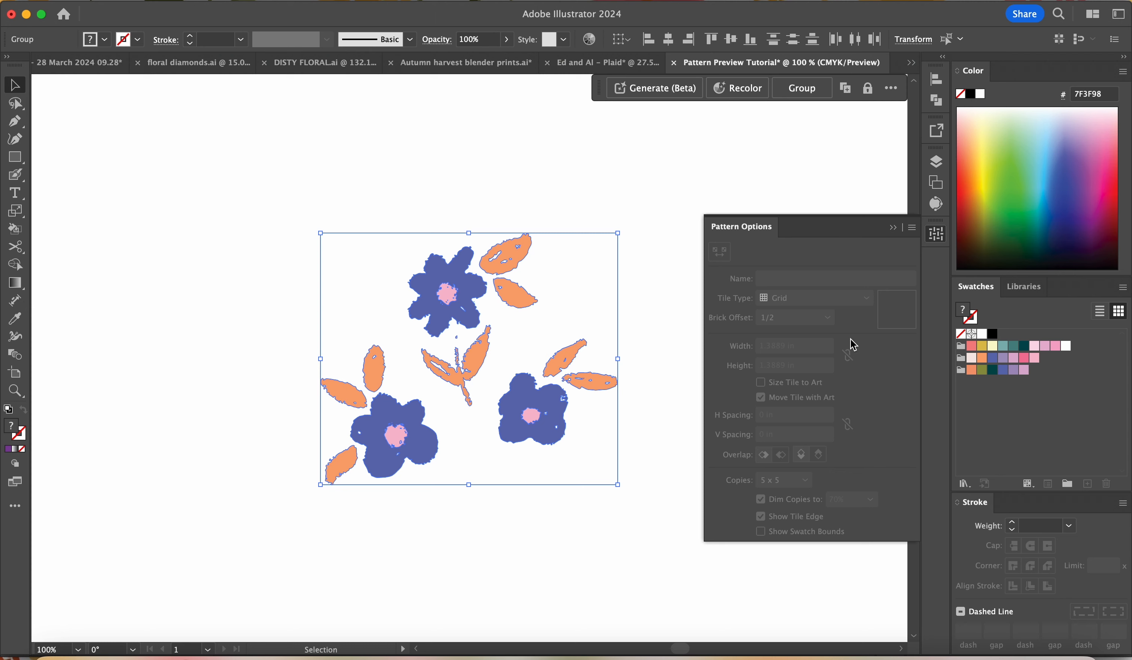
pyautogui.click(919, 231)
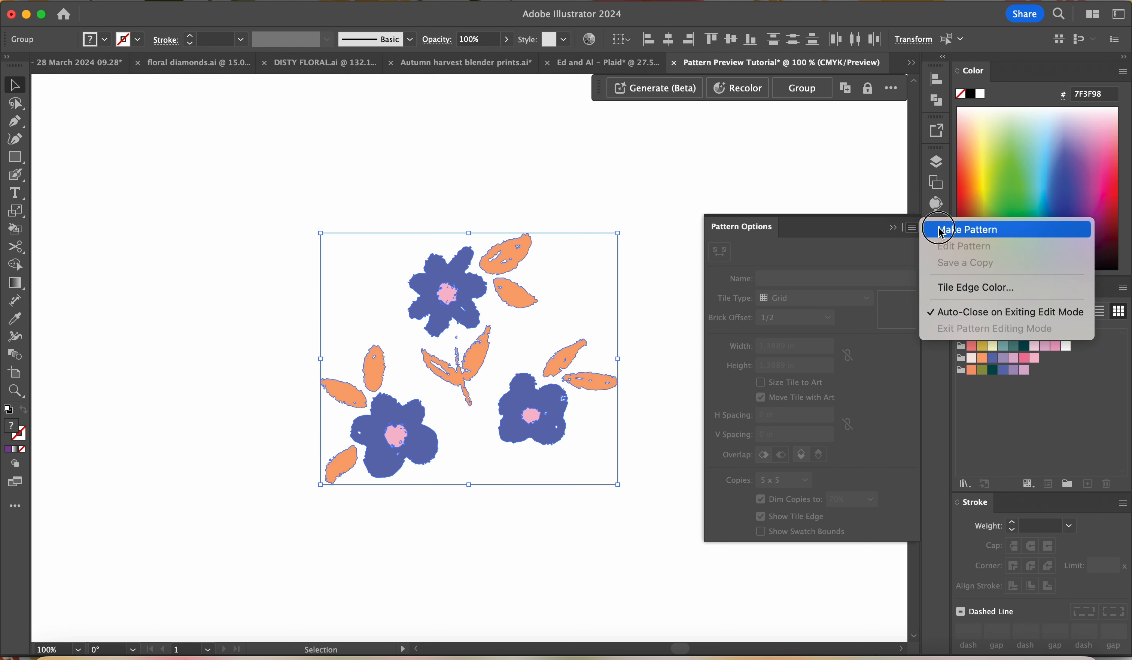
pyautogui.click(906, 230)
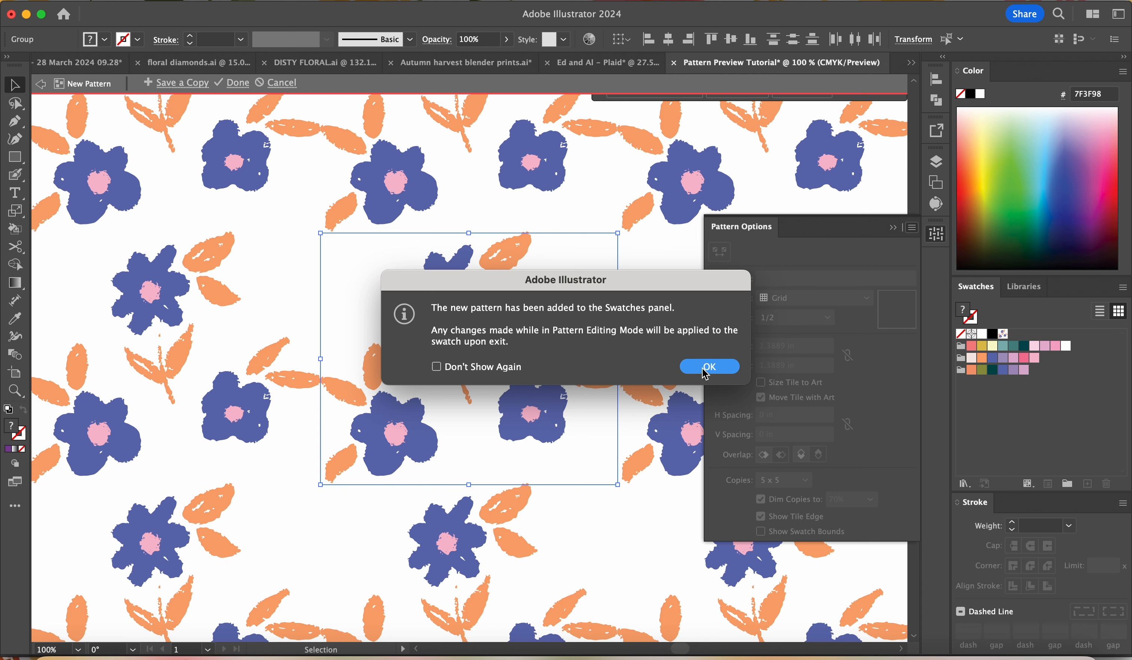
pyautogui.click(708, 367)
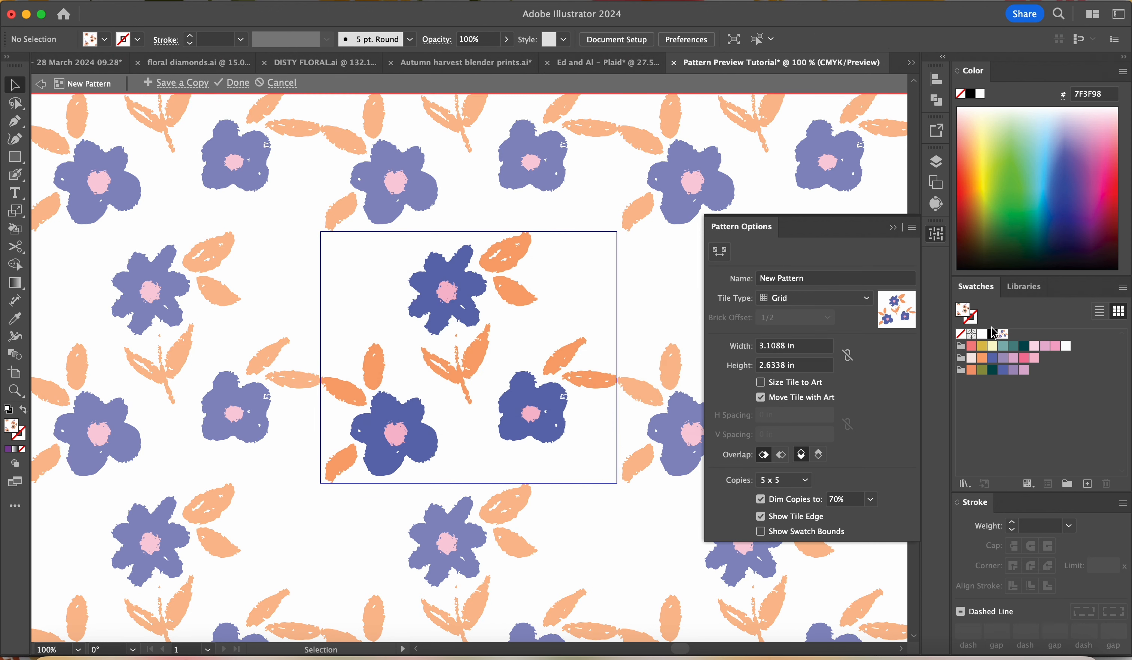
# Step: Move the tile's right flower up toward the right edge and rotate the lower-left flower with its leaves counterclockwise
pyautogui.scroll(-5, 528, 297)
pyautogui.hscroll(2, 527, 296)
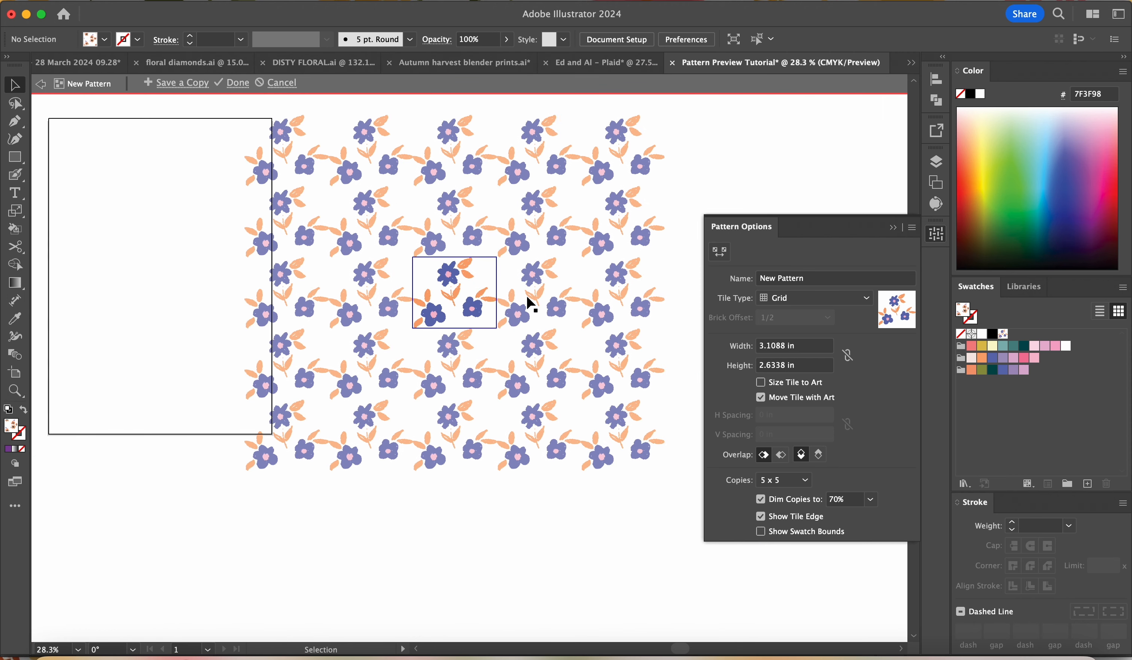
pyautogui.hscroll(2, 532, 305)
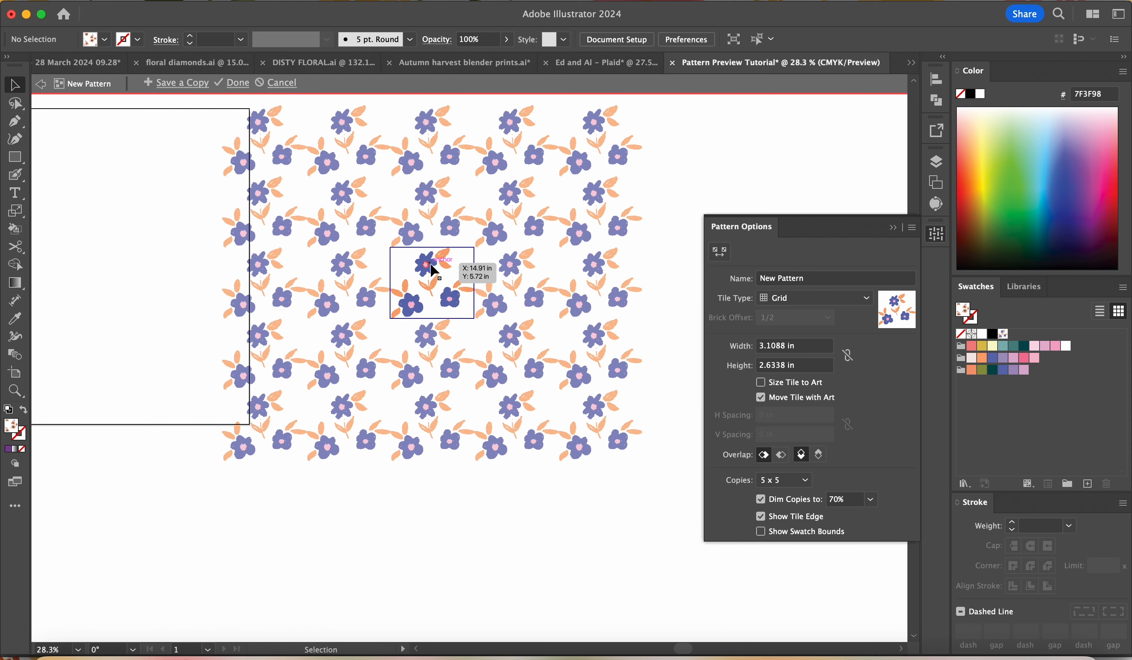
pyautogui.scroll(3, 414, 304)
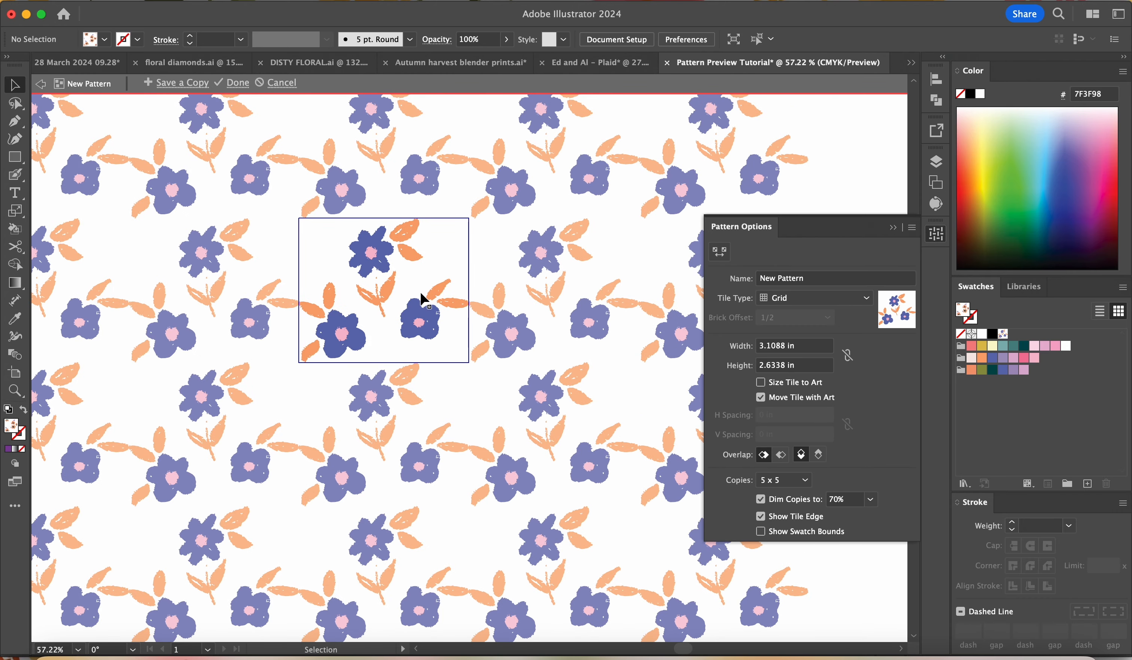
pyautogui.moveTo(421, 299); pyautogui.dragTo(453, 281)
pyautogui.moveTo(344, 347); pyautogui.dragTo(345, 280)
pyautogui.press('r')
pyautogui.press('v')
# Step: Fine-tune the spacing by nudging the lower-left flower and the upper flower group within the tile
pyautogui.scroll(-3, 317, 319)
pyautogui.scroll(2, 382, 274)
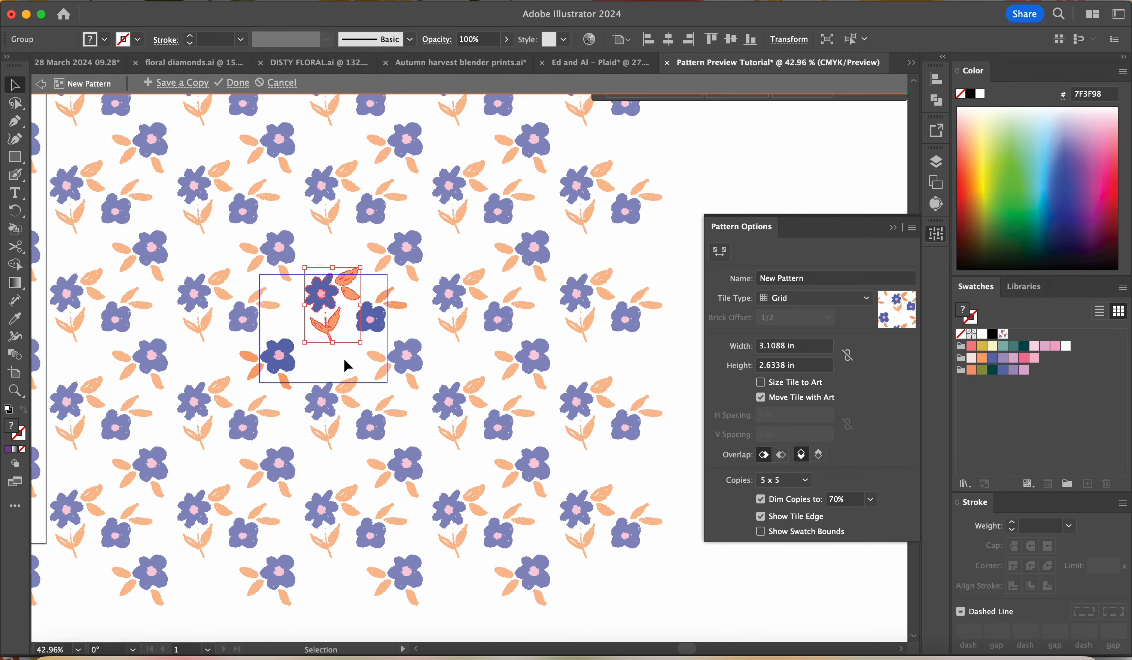
pyautogui.moveTo(275, 359)
pyautogui.mouseDown()
pyautogui.moveTo(283, 375)
pyautogui.moveTo(281, 359)
pyautogui.mouseUp()
pyautogui.moveTo(317, 296)
pyautogui.mouseDown()
pyautogui.moveTo(324, 284)
pyautogui.moveTo(317, 297)
pyautogui.mouseUp()
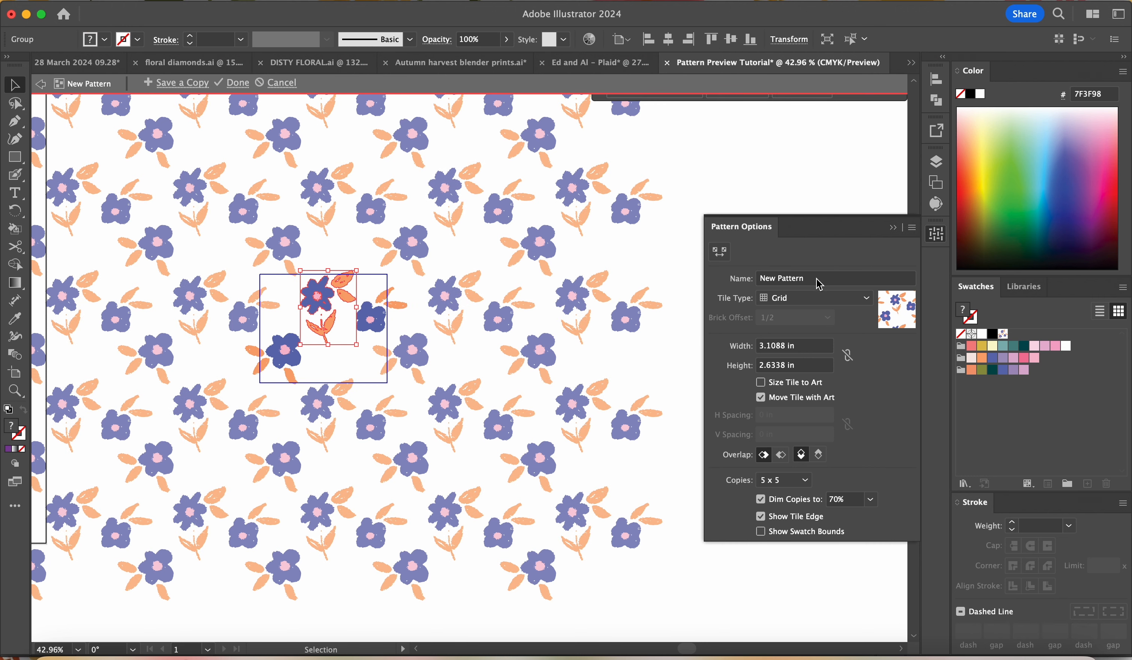
# Step: Try the Brick by Row and Hex by Column tile types on the pattern
pyautogui.click(836, 298)
pyautogui.click(818, 328)
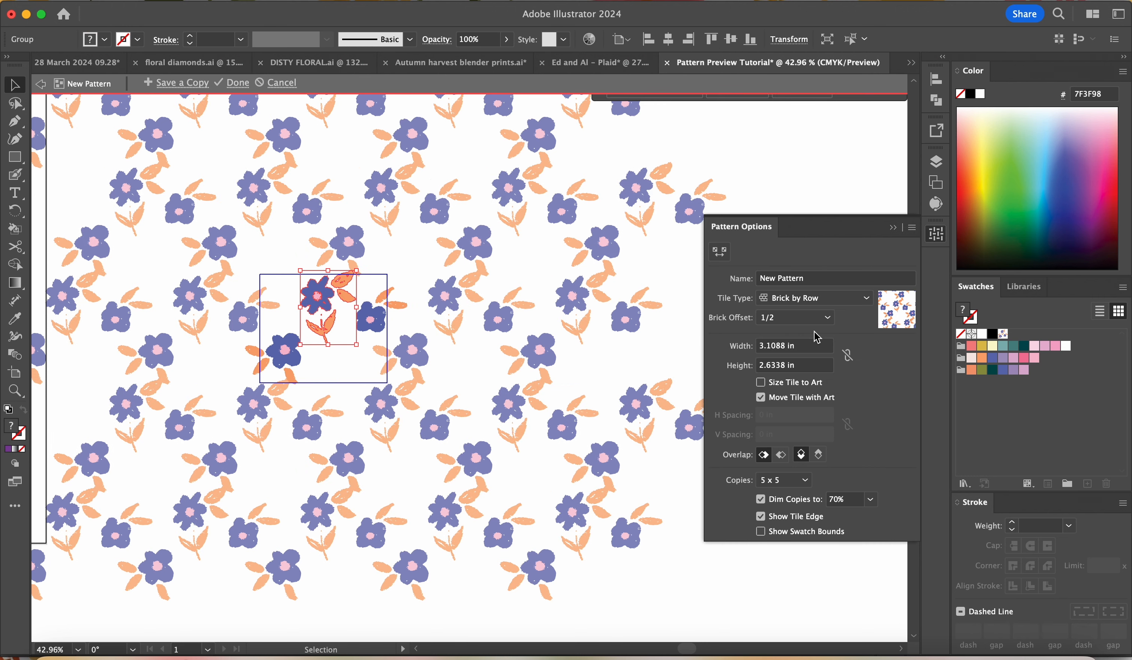
pyautogui.click(836, 298)
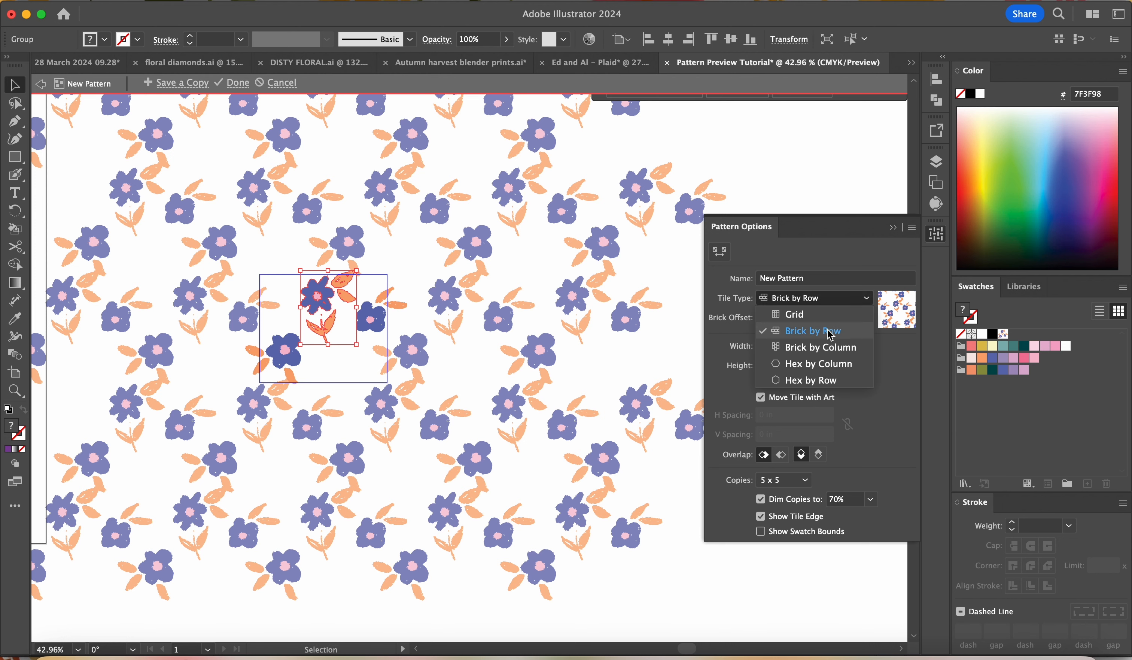
pyautogui.click(835, 365)
# Step: Set the pattern tile to a width of 4 in and a height of 3 in
pyautogui.click(806, 345)
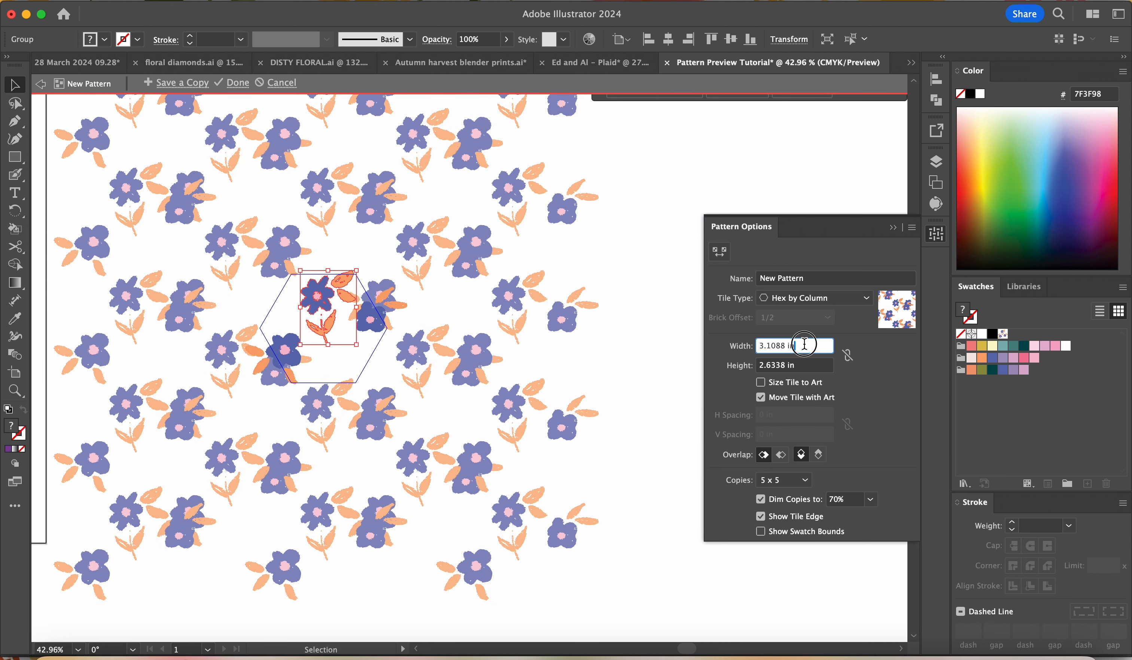
pyautogui.write('4')
pyautogui.press('Return')
pyautogui.click(812, 364)
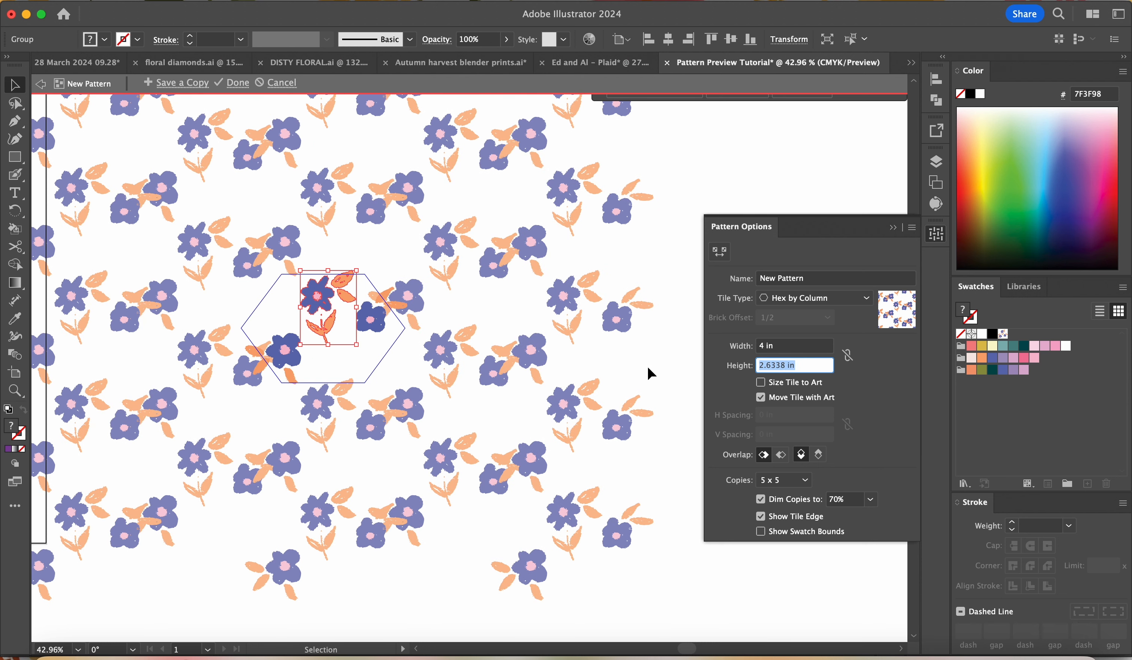
pyautogui.write('3')
pyautogui.press('Return')
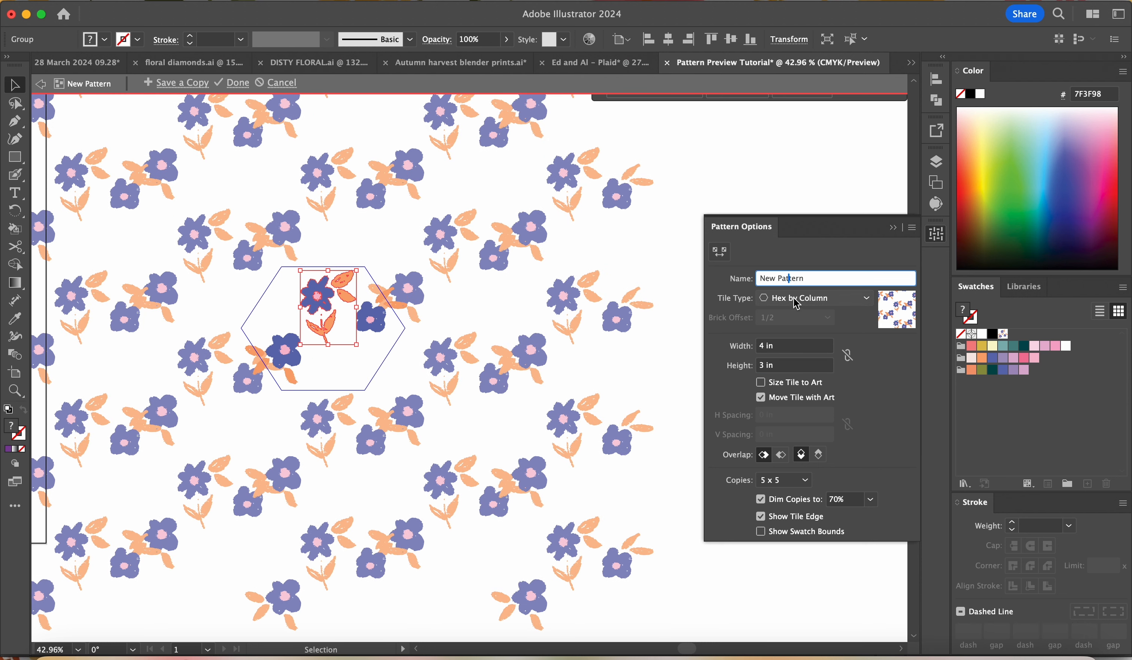
# Step: Set the pattern's tile type to Grid
pyautogui.click(797, 300)
pyautogui.click(806, 316)
pyautogui.click(805, 279)
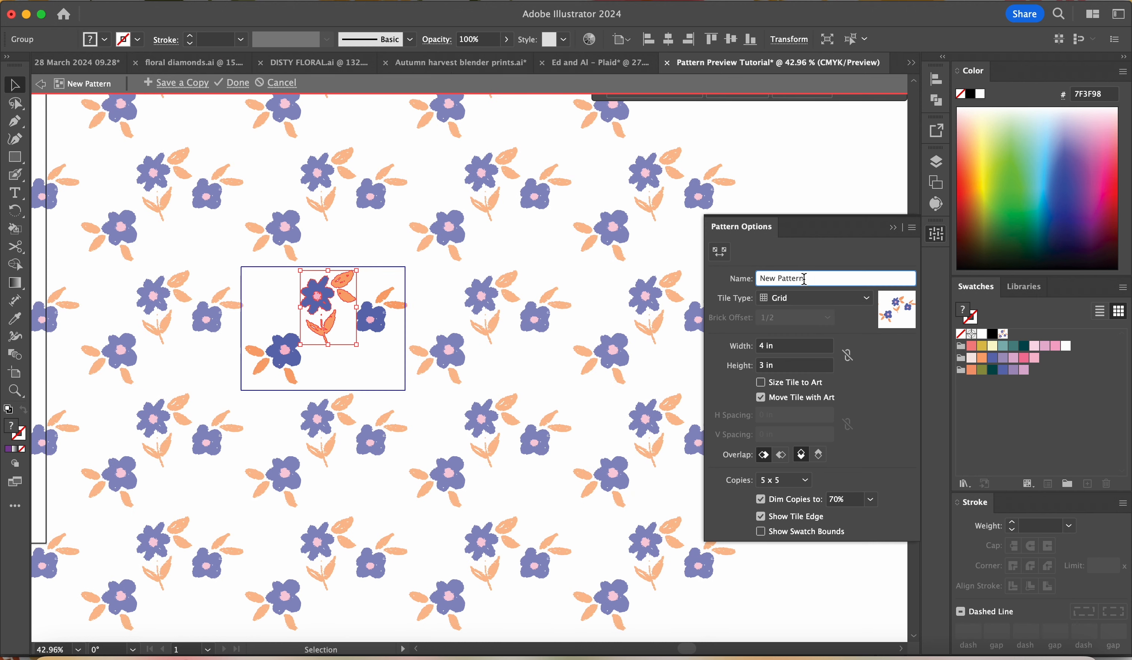
pyautogui.click(885, 418)
# Step: Spread the three flower groups further apart to balance the gaps across the pattern tile
pyautogui.scroll(-3, 335, 334)
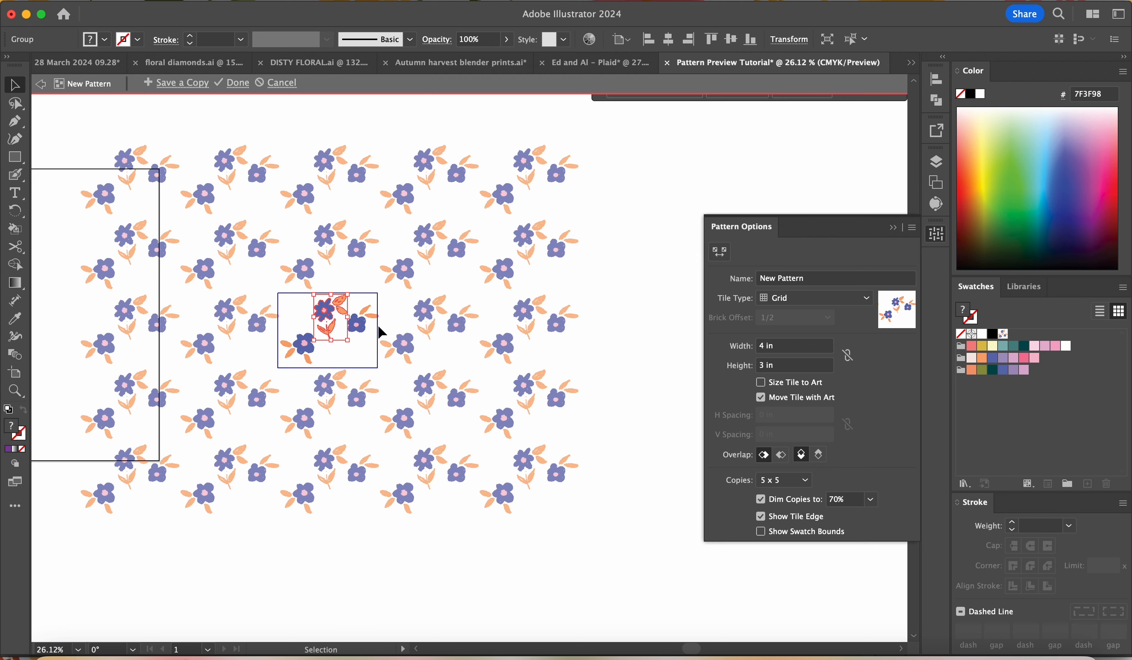
pyautogui.scroll(5, 362, 327)
pyautogui.moveTo(358, 329)
pyautogui.mouseDown()
pyautogui.moveTo(374, 299)
pyautogui.moveTo(376, 329)
pyautogui.mouseUp()
pyautogui.moveTo(276, 294); pyautogui.dragTo(286, 268)
pyautogui.moveTo(231, 360); pyautogui.dragTo(224, 352)
pyautogui.moveTo(288, 302); pyautogui.dragTo(275, 297)
pyautogui.scroll(-4, 257, 362)
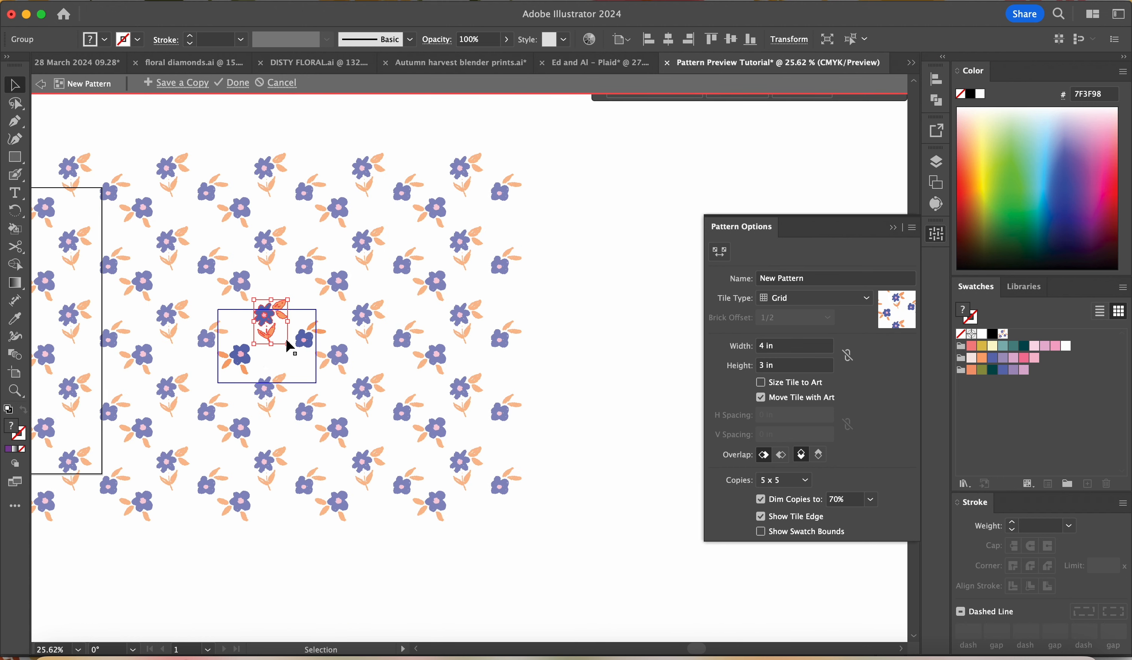
# Step: Finish editing the pattern and place its swatch as tile artwork on the canvas beside the original motifs
pyautogui.hscroll(-5, 273, 319)
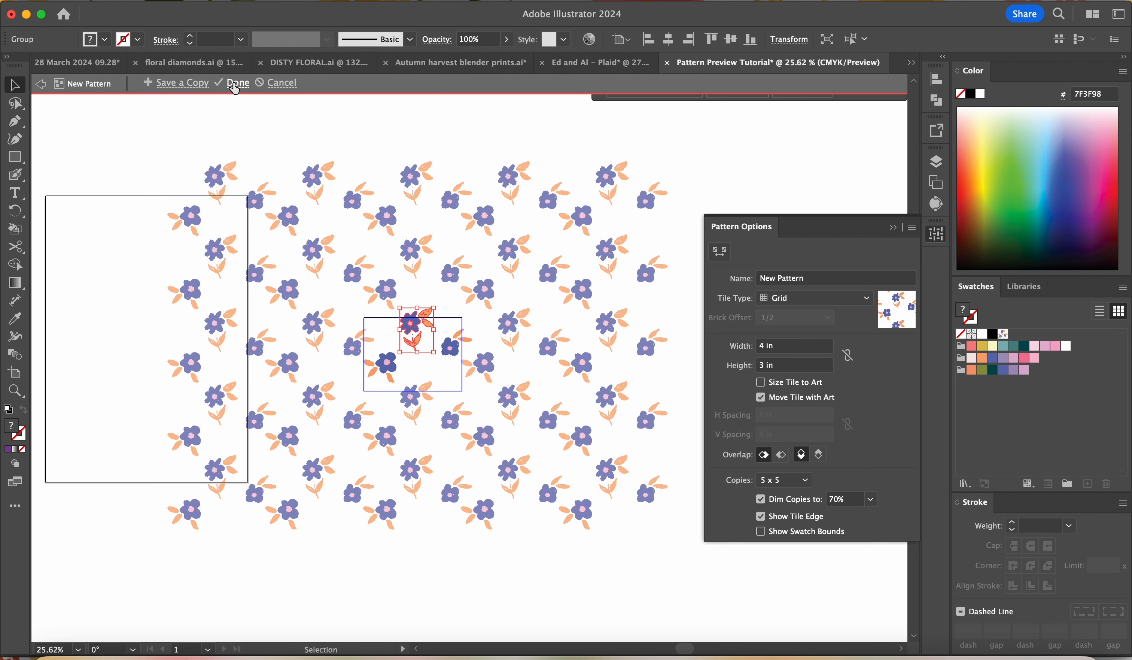
pyautogui.click(234, 84)
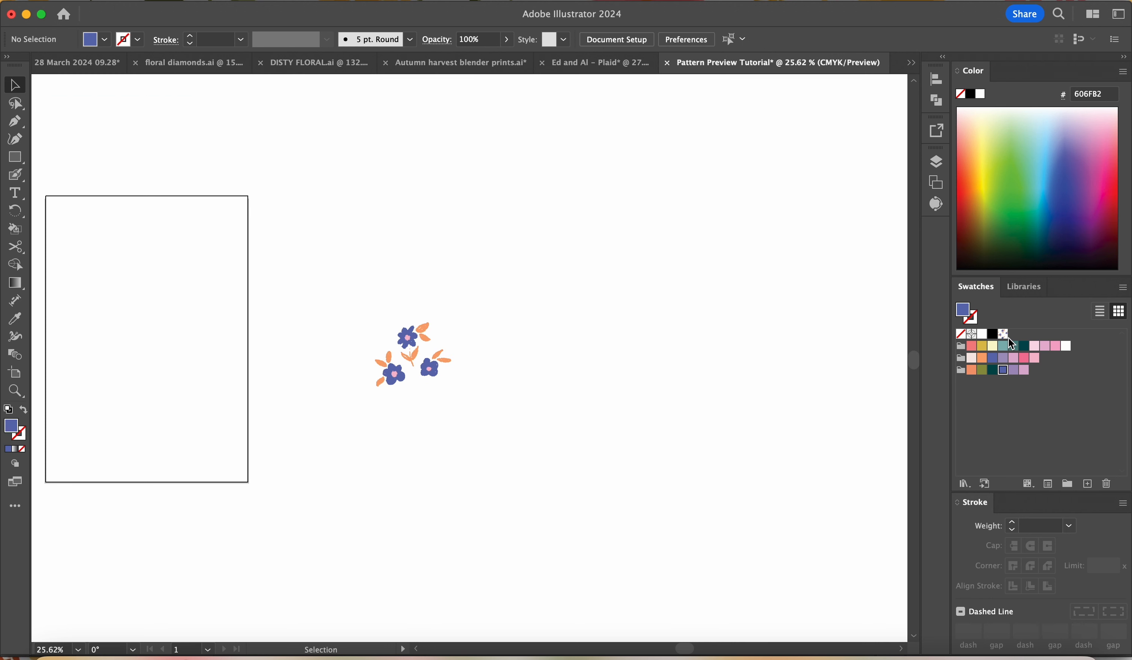
pyautogui.moveTo(1005, 338); pyautogui.dragTo(588, 364)
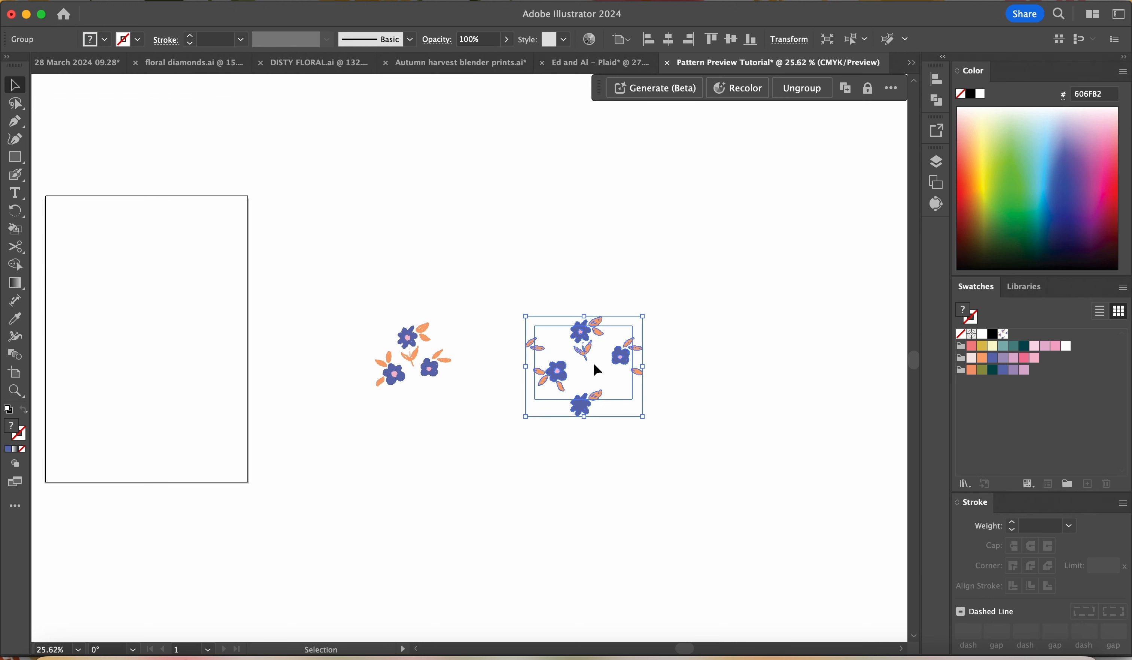
pyautogui.click(711, 312)
# Step: Draw a large upright rectangle beside the tile artwork and fill it with the new floral pattern swatch
pyautogui.hscroll(5, 710, 312)
pyautogui.scroll(-2, 711, 312)
pyautogui.press('m')
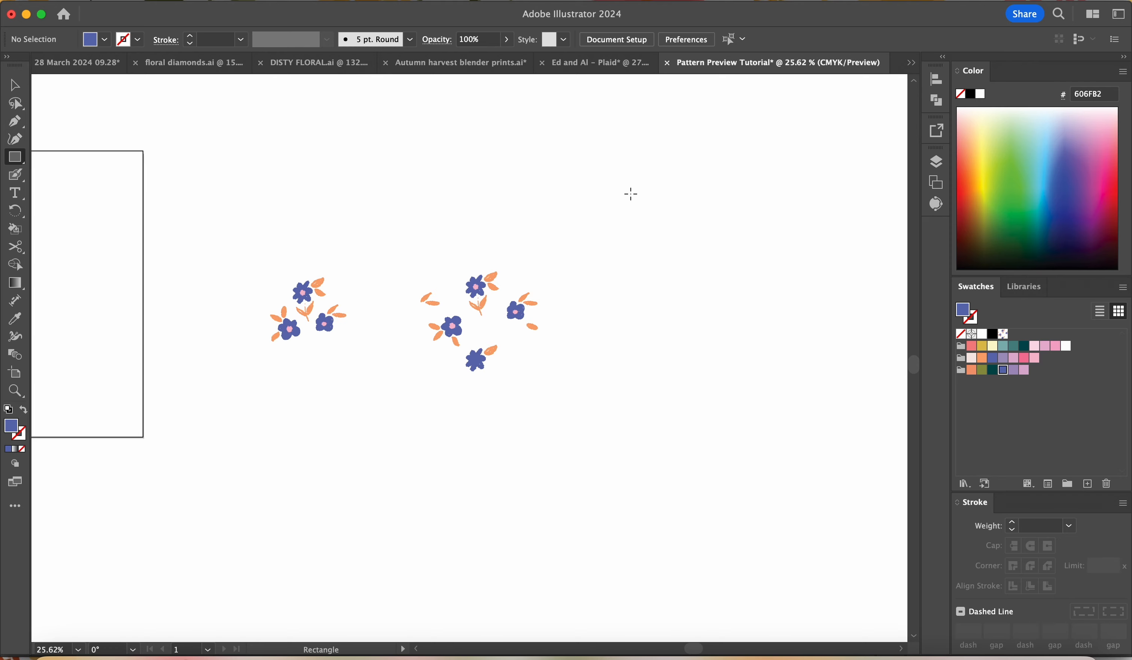
pyautogui.moveTo(629, 192)
pyautogui.mouseDown()
pyautogui.moveTo(857, 525)
pyautogui.moveTo(894, 524)
pyautogui.mouseUp()
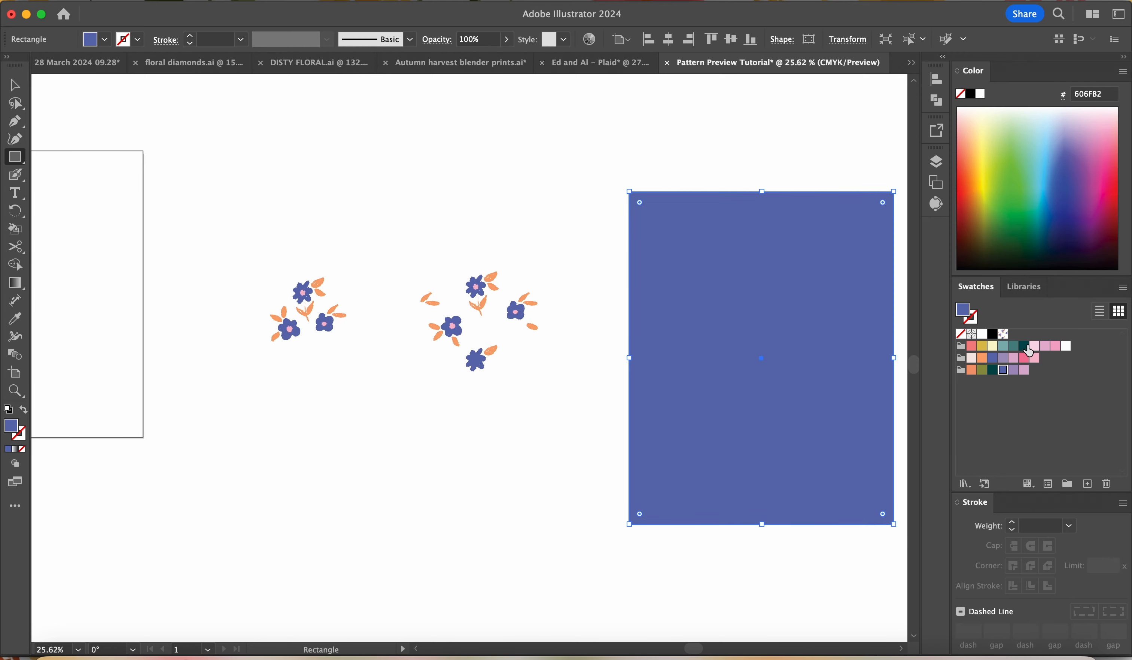
pyautogui.click(1004, 334)
pyautogui.hscroll(5, 781, 271)
pyautogui.scroll(-2, 782, 271)
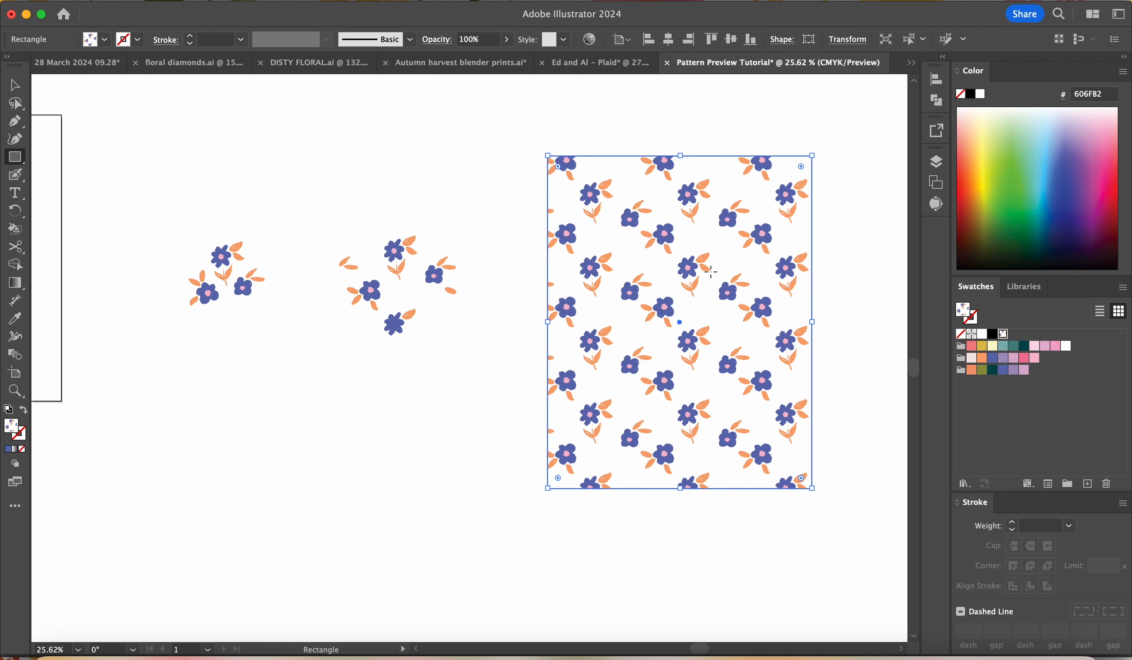
# Step: Test a smaller rectangle filled with R=255 G=134 B=131 behind the pattern-filled rectangle's upper-left corner, and delete it
pyautogui.press('v')
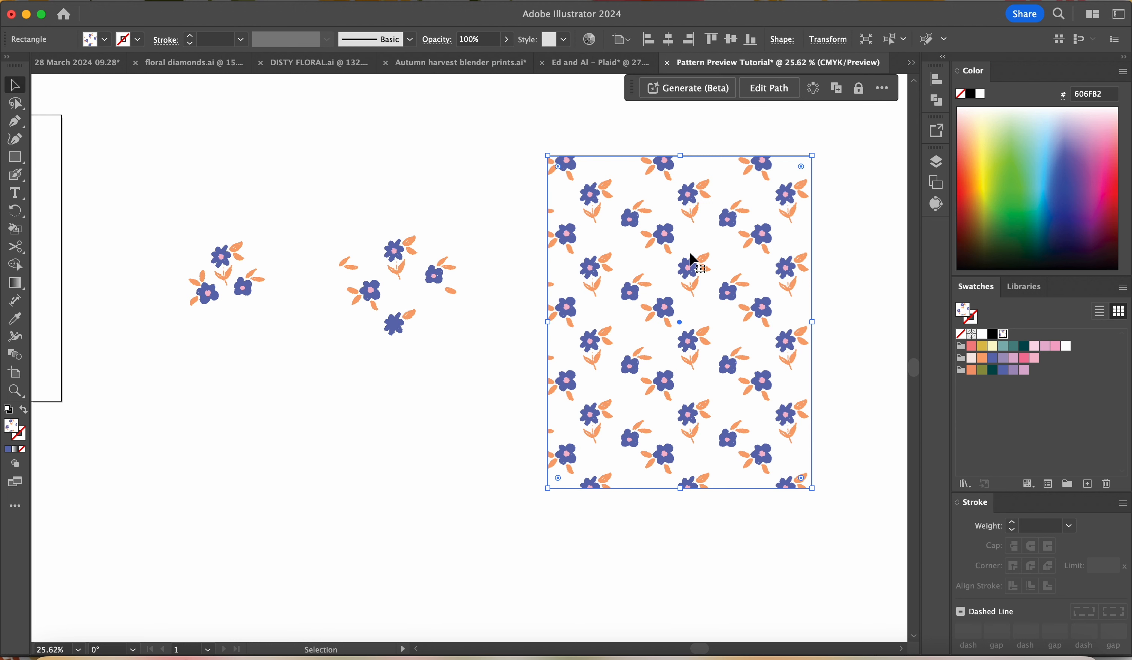
pyautogui.press('m')
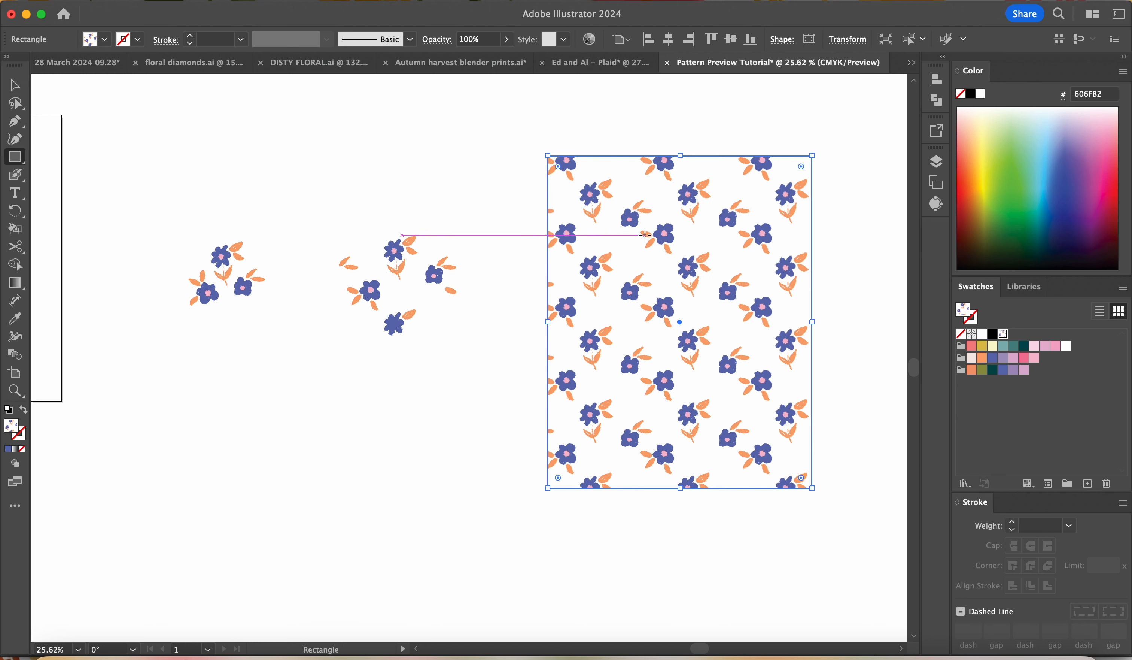
pyautogui.moveTo(391, 426)
pyautogui.mouseDown()
pyautogui.moveTo(437, 594)
pyautogui.moveTo(574, 598)
pyautogui.mouseUp()
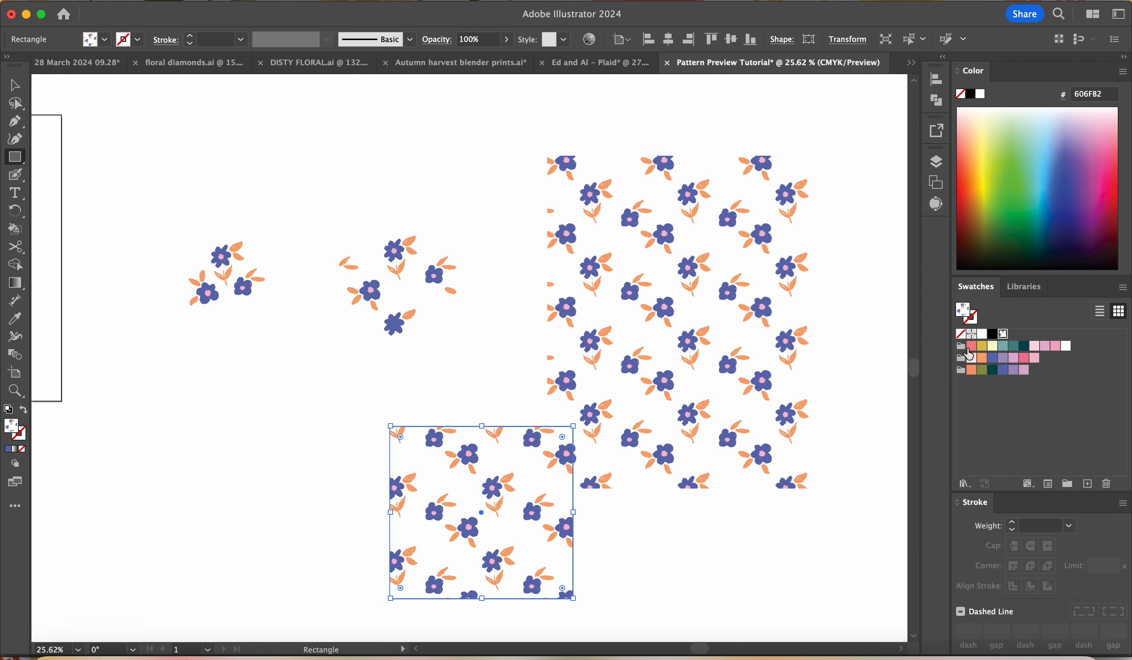
pyautogui.click(972, 347)
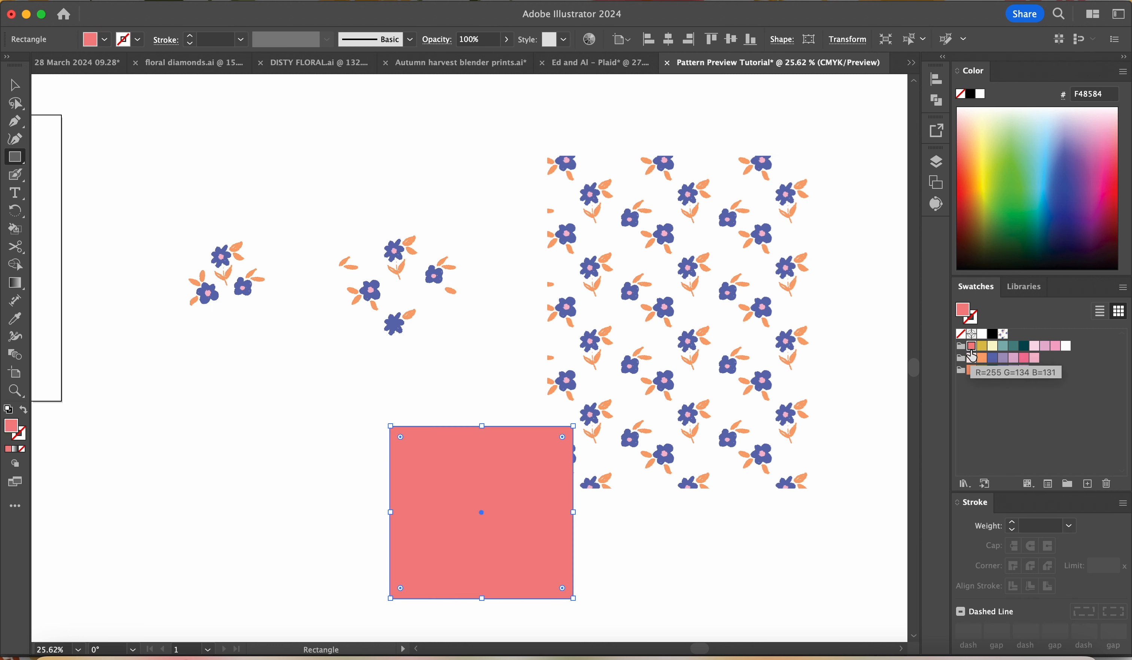
pyautogui.press('v')
pyautogui.moveTo(472, 536); pyautogui.dragTo(509, 228)
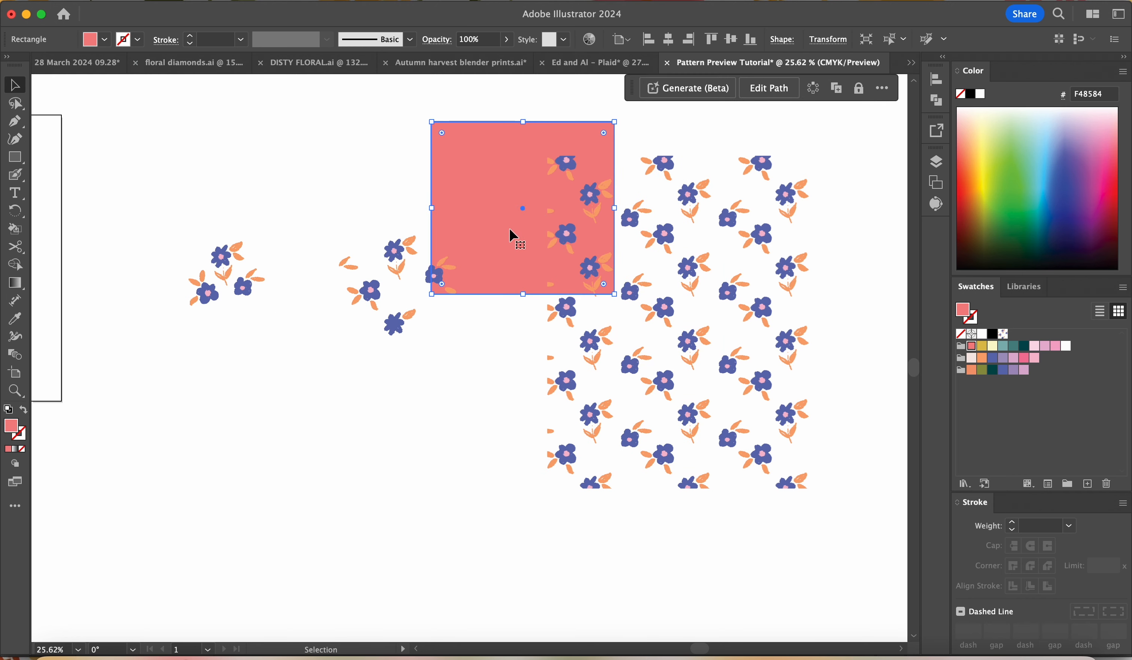
pyautogui.press('Delete')
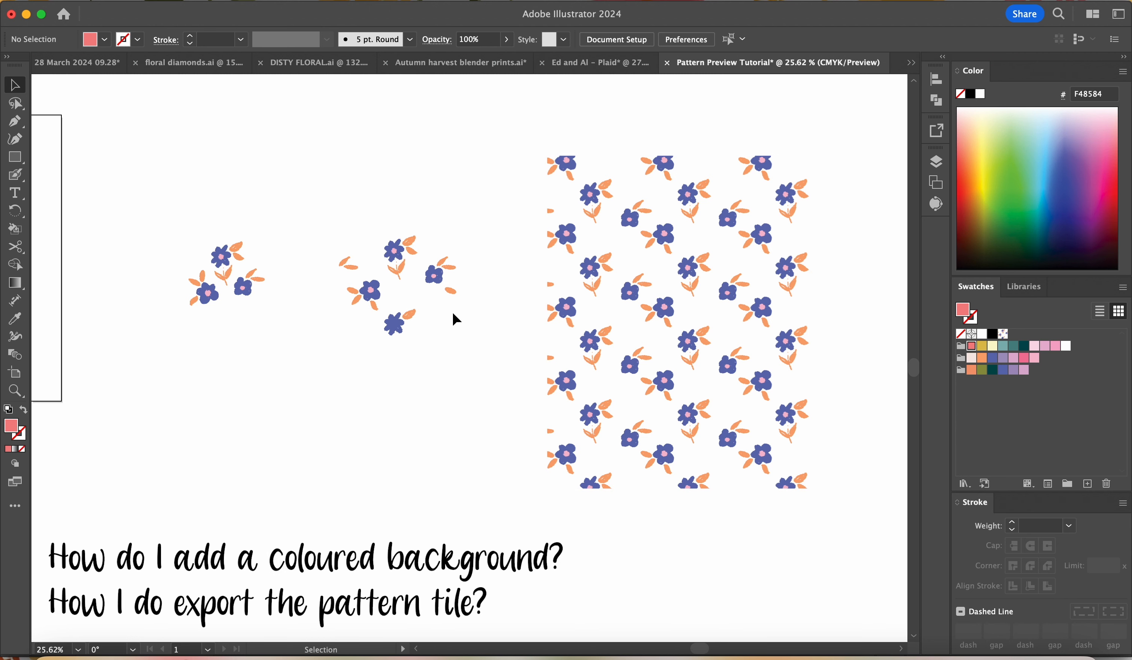
# Step: Place another copy of the floral pattern swatch as tile artwork on the empty canvas above the existing motifs
pyautogui.scroll(5, 388, 271)
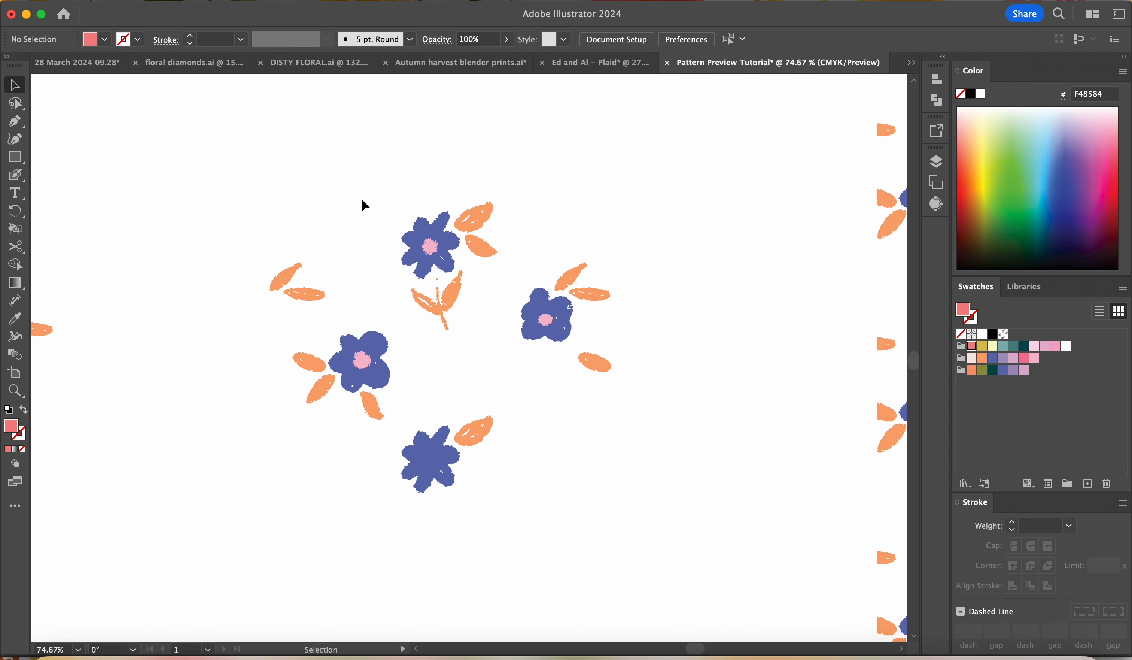
pyautogui.click(433, 237)
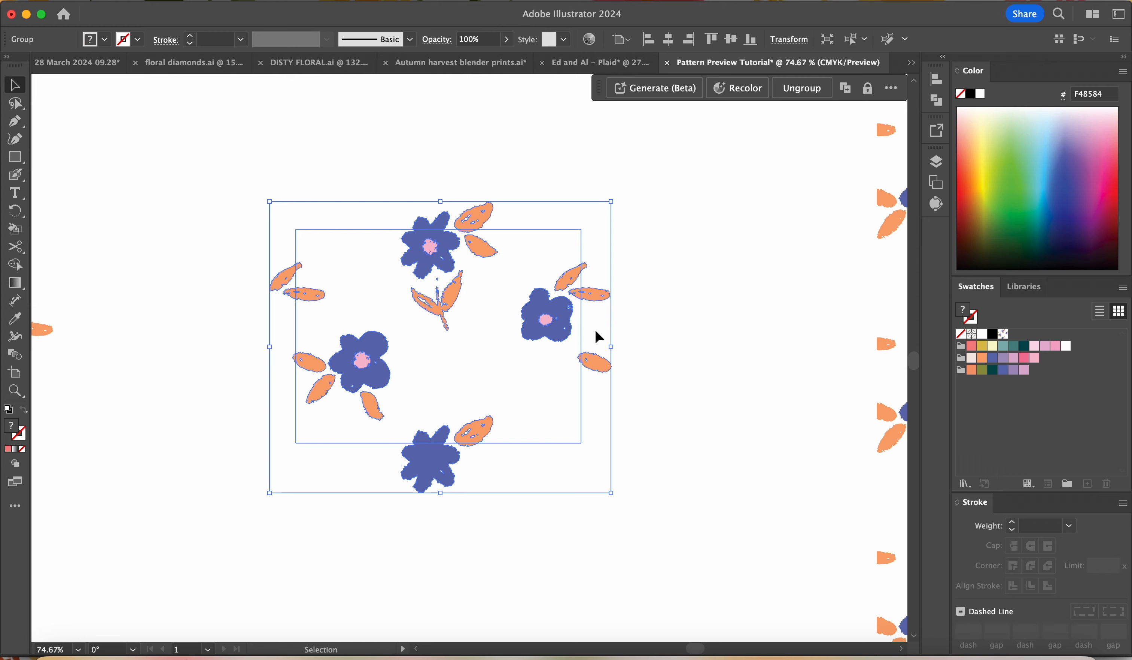
pyautogui.scroll(-5, 571, 332)
pyautogui.scroll(-3, 489, 344)
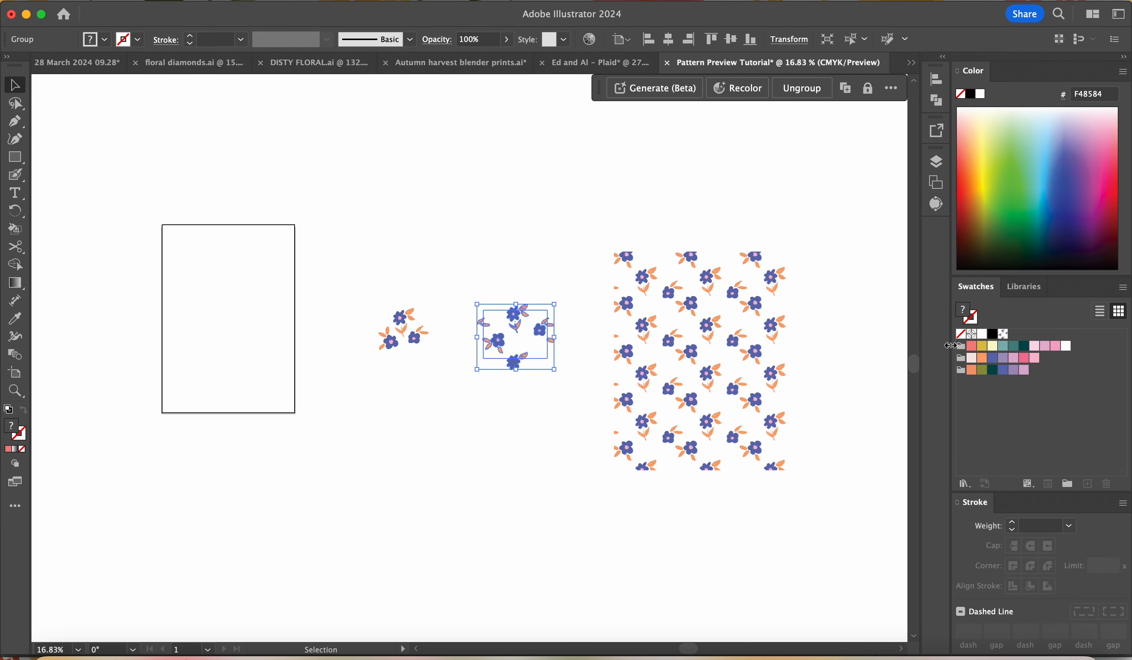
pyautogui.click(1002, 335)
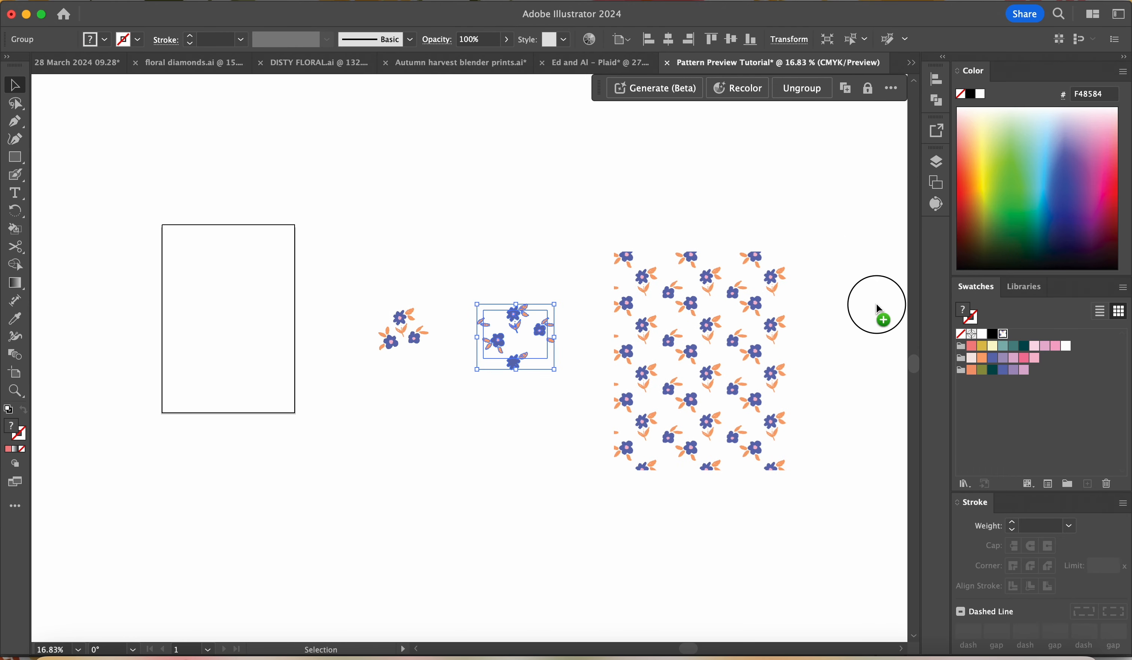
pyautogui.moveTo(458, 199); pyautogui.dragTo(454, 197)
# Step: Inside the new tile's group, copy the unfilled bounding rectangle and paste it directly behind, and leave the group
pyautogui.scroll(6, 455, 198)
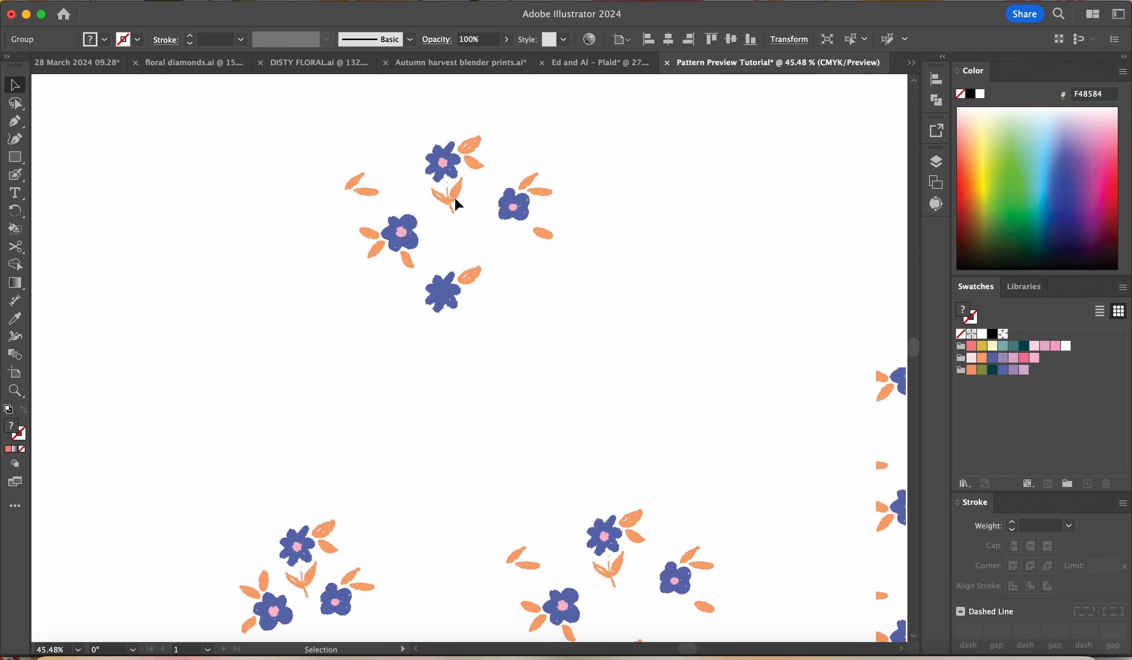
pyautogui.scroll(2, 455, 198)
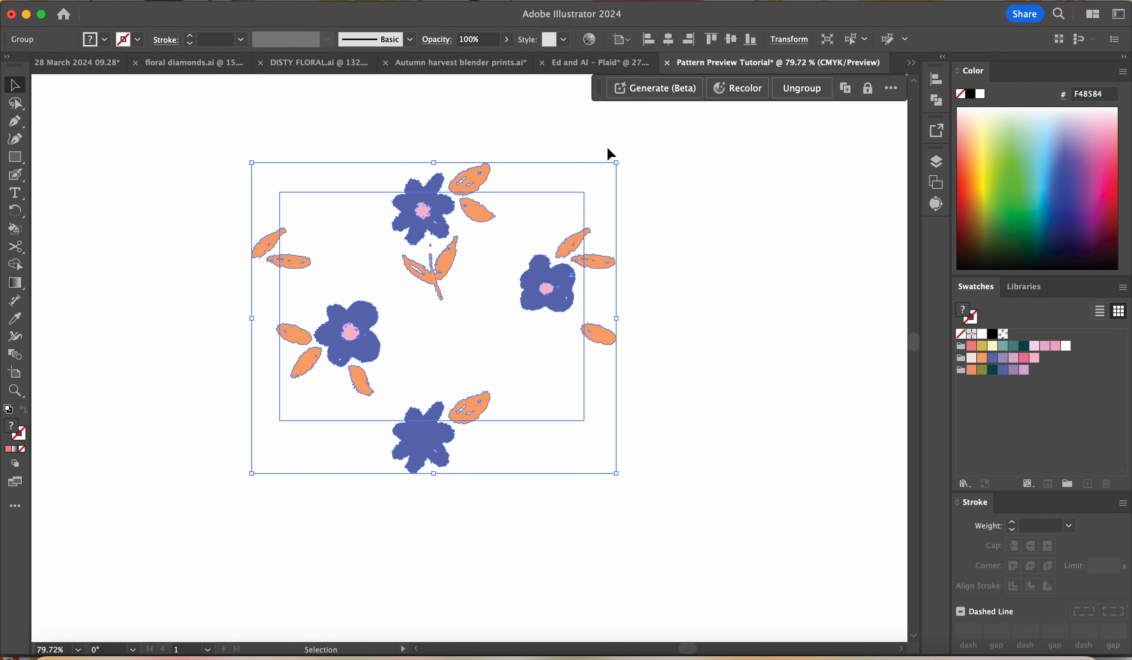
pyautogui.doubleClick(566, 198)
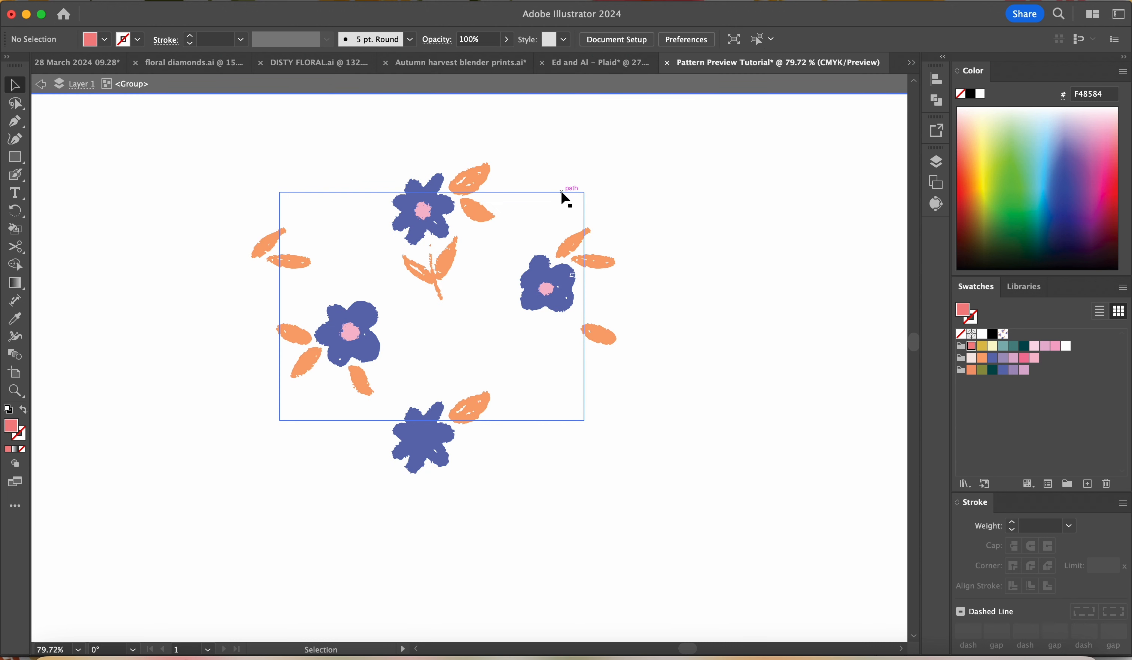
pyautogui.click(565, 198)
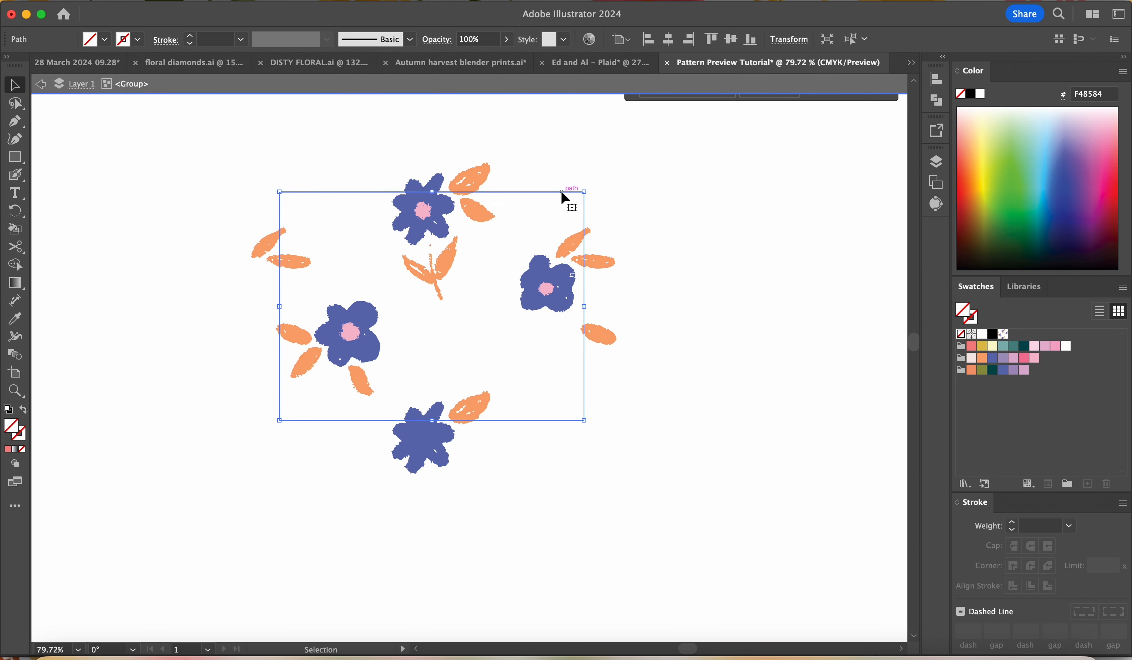
pyautogui.press('a')
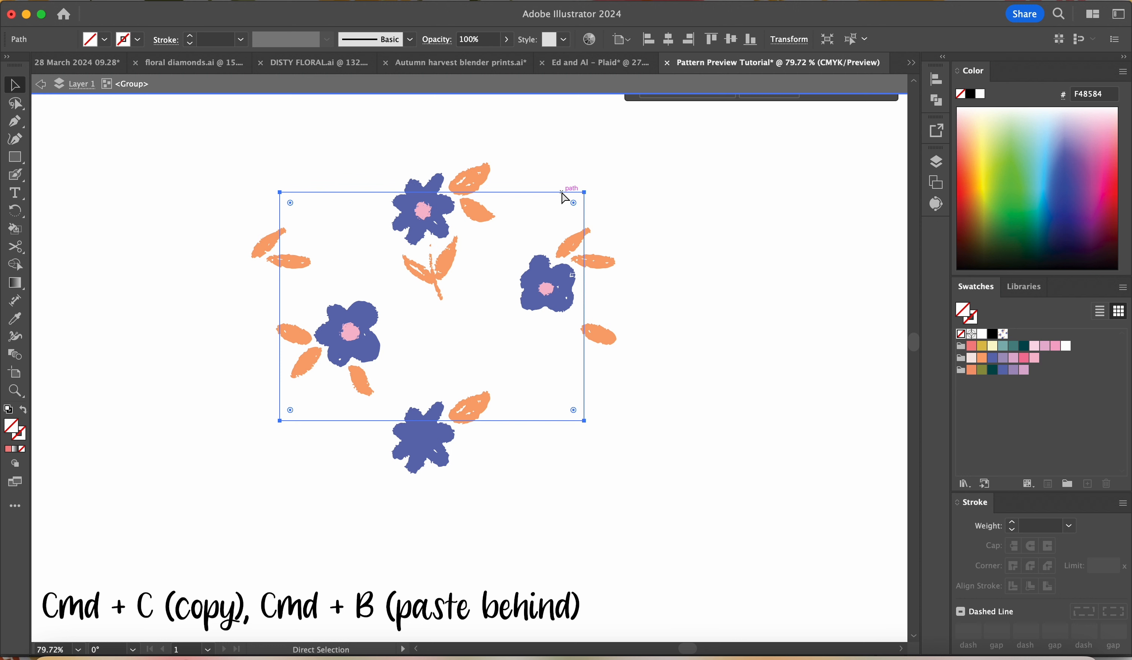
pyautogui.press('v')
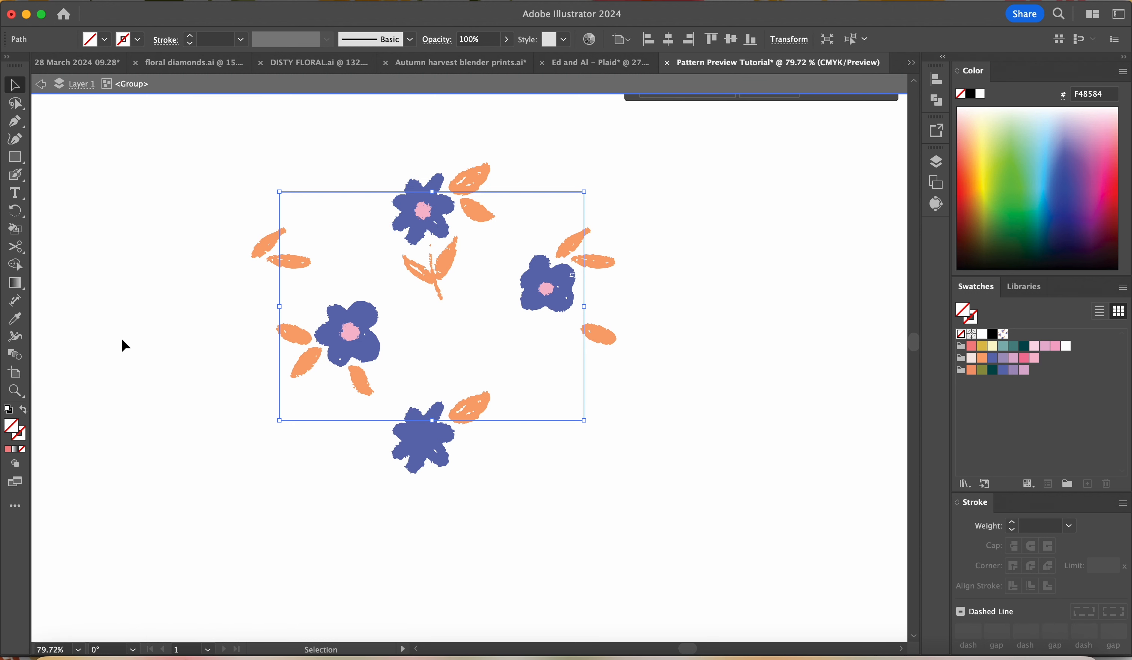
pyautogui.doubleClick(154, 310)
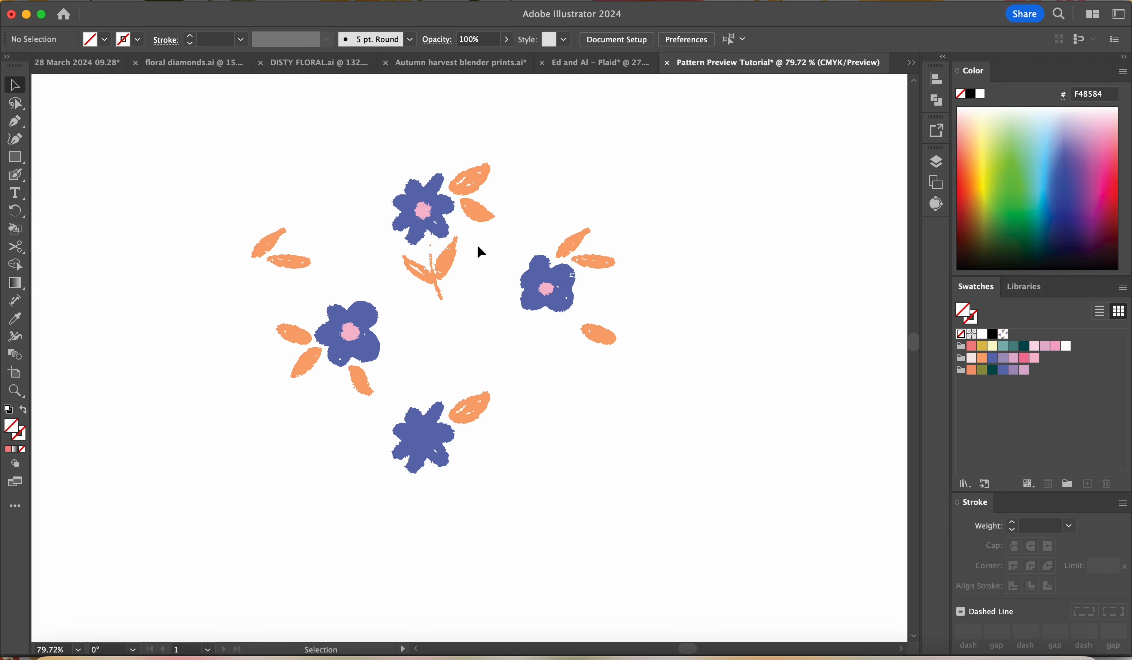
# Step: Fill the front bounding rectangle inside the new tile's group with the pale pink swatch F4E6E2
pyautogui.click(521, 194)
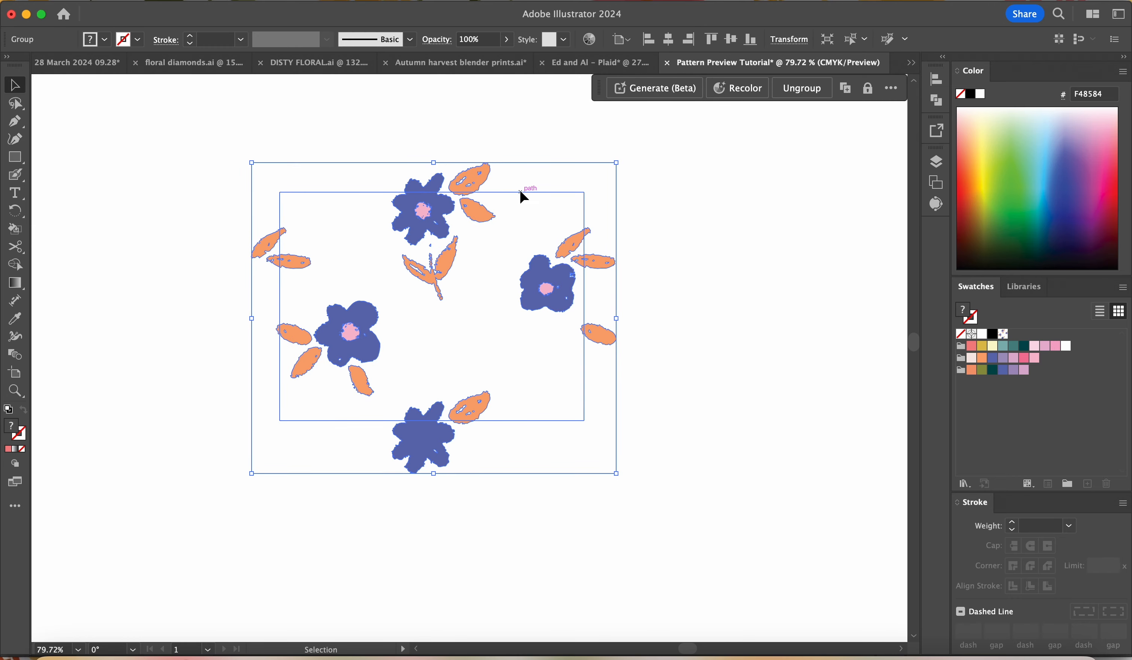
pyautogui.doubleClick(520, 191)
pyautogui.click(520, 191)
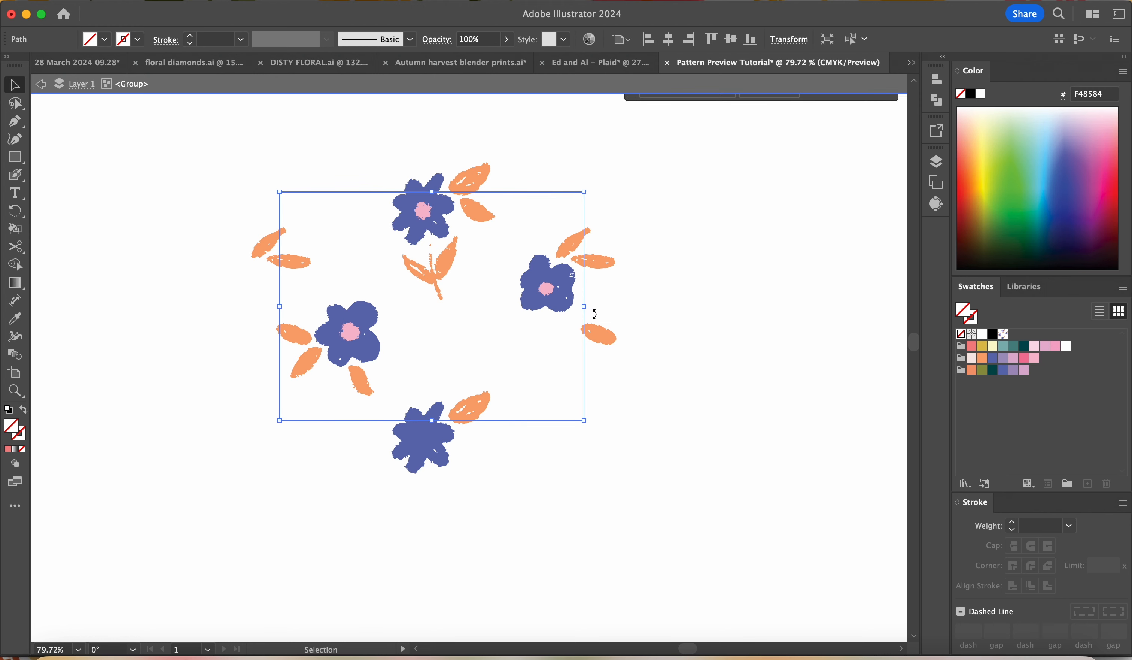
pyautogui.click(1035, 347)
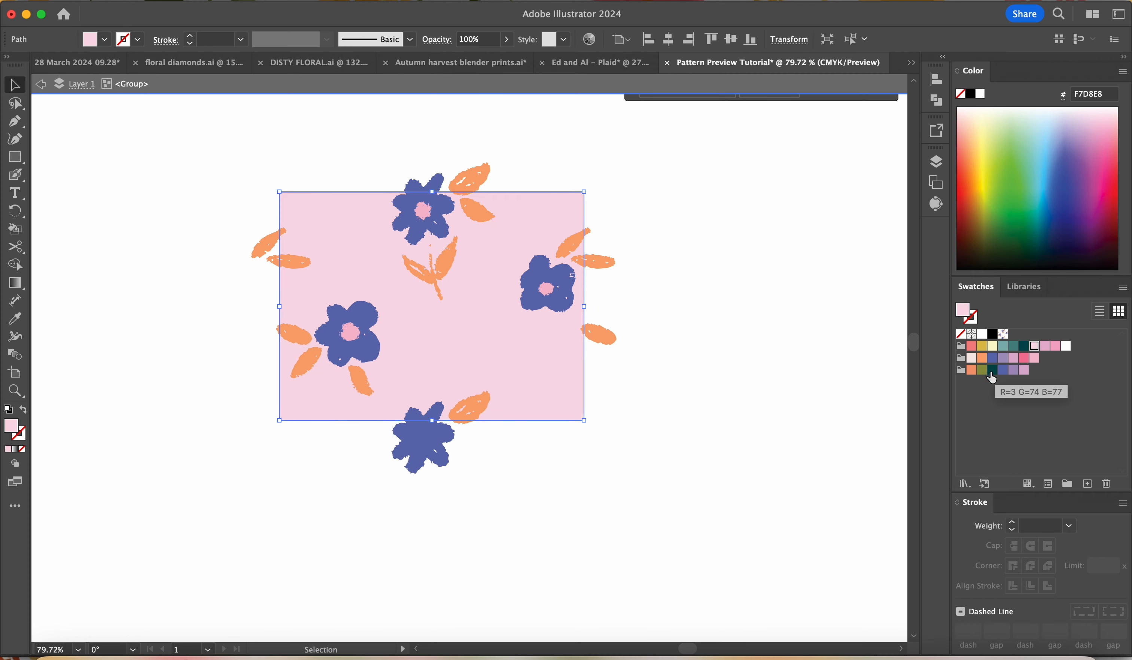
pyautogui.click(971, 359)
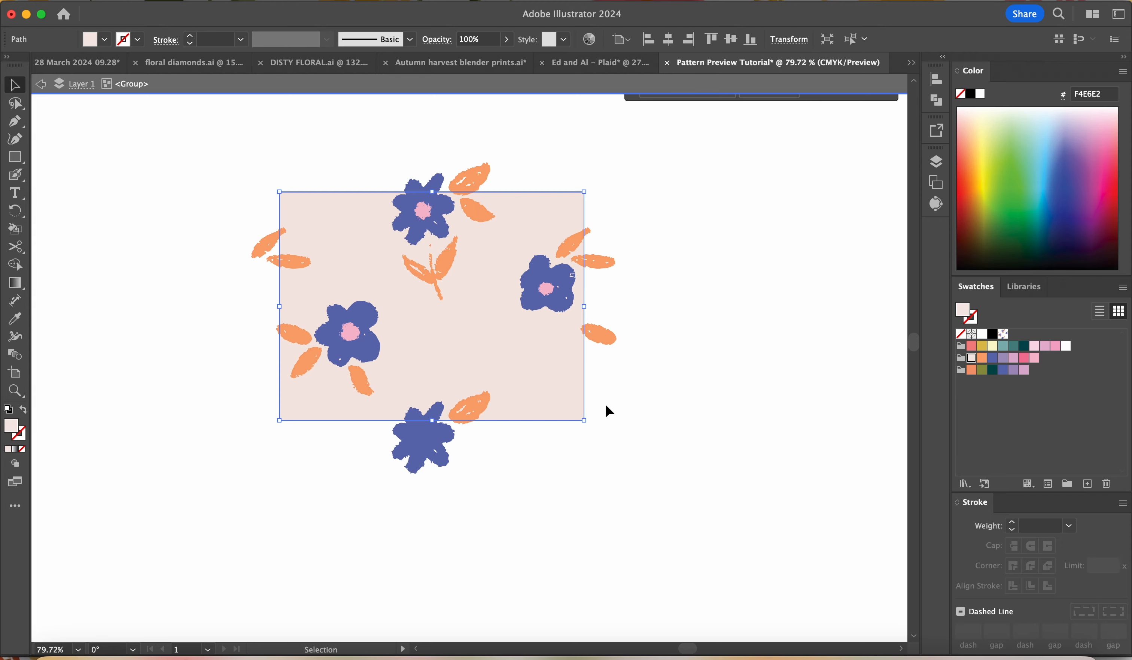
pyautogui.click(718, 308)
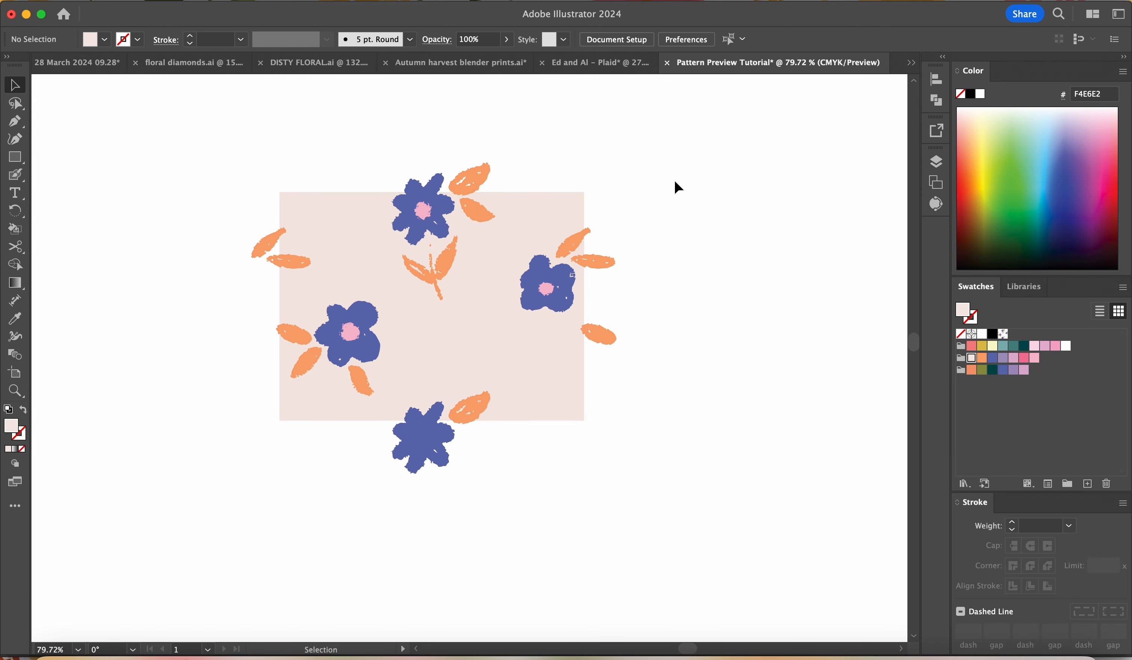
# Step: Save the pink-background tile as a new pattern swatch and apply it to the large pattern-filled rectangle
pyautogui.moveTo(663, 155); pyautogui.dragTo(235, 541)
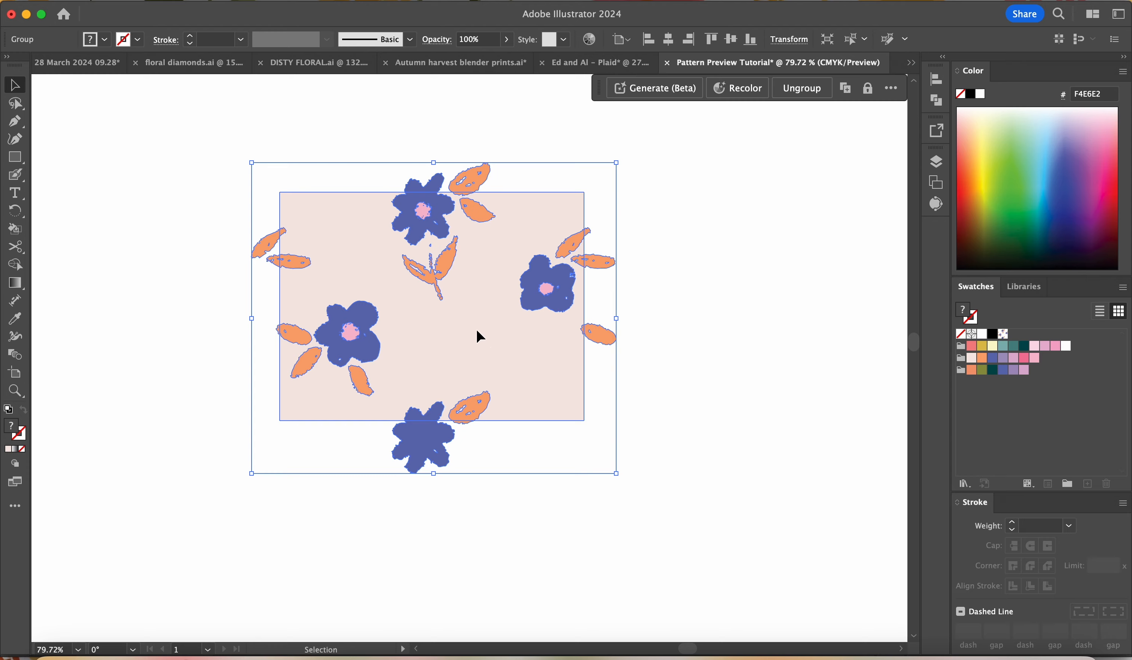
pyautogui.moveTo(476, 330); pyautogui.dragTo(1019, 337)
pyautogui.scroll(-8, 712, 299)
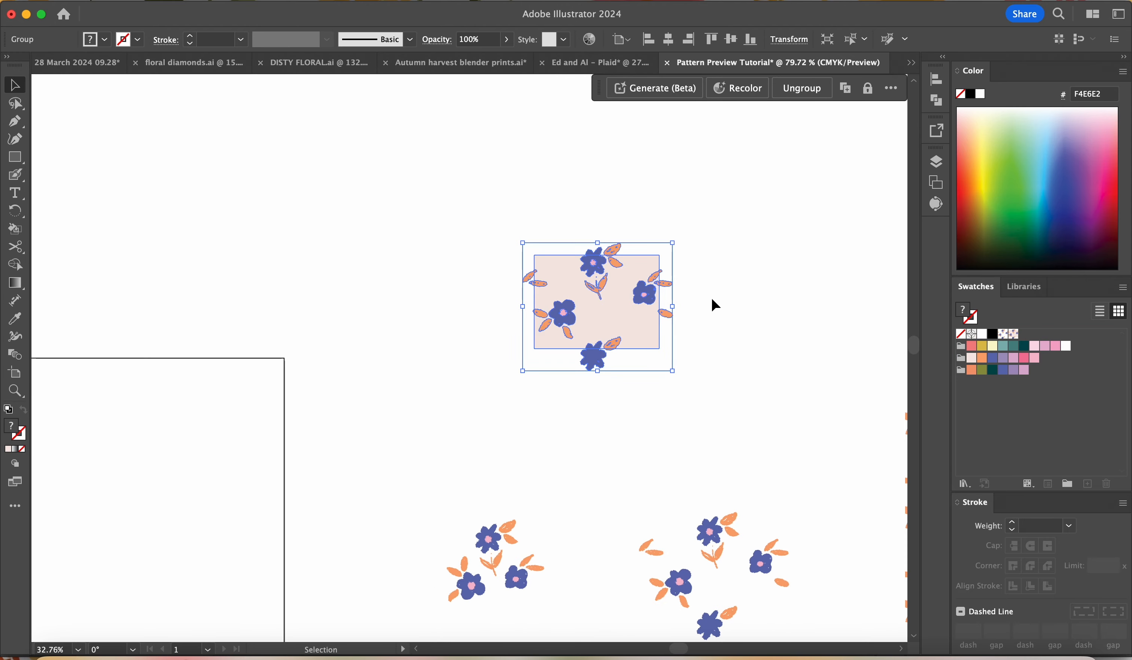
pyautogui.scroll(-5, 713, 300)
pyautogui.hscroll(9, 713, 299)
pyautogui.click(631, 286)
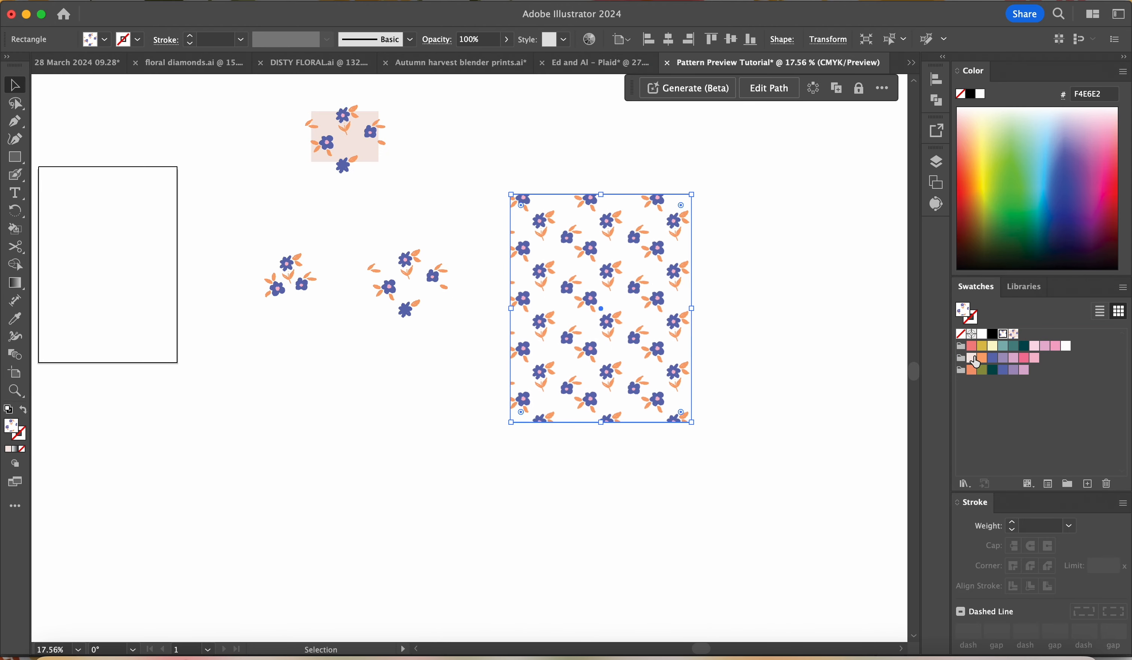
pyautogui.click(1015, 334)
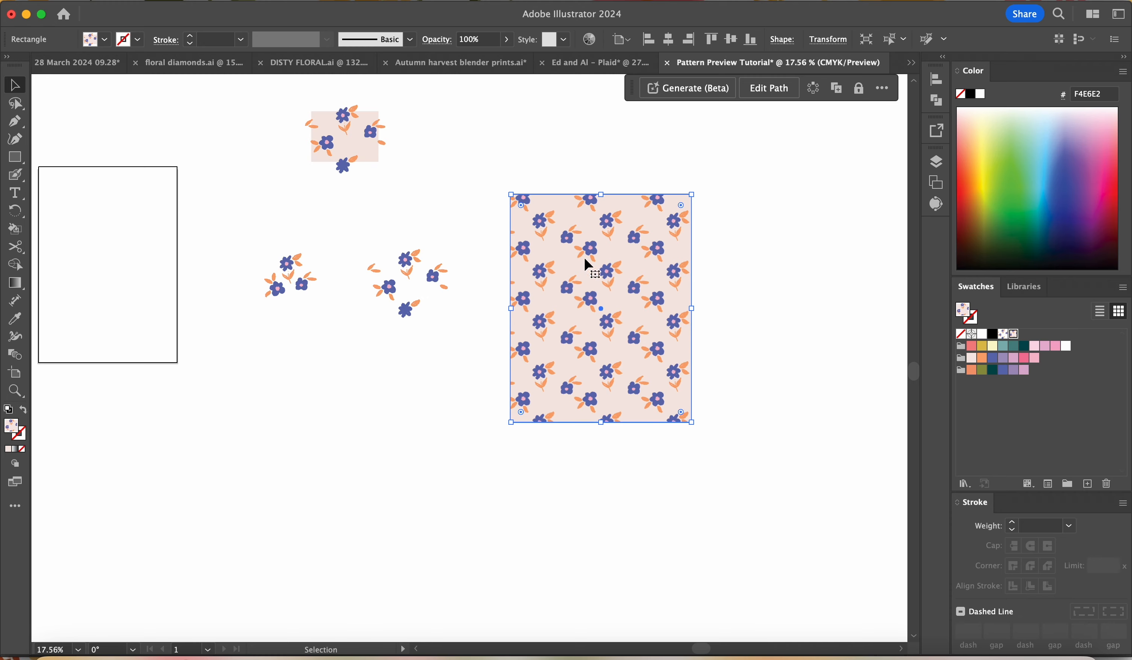
# Step: Expand the pink tile's group in the layer stack and move its pink rectangle below the unfilled bounding rectangle
pyautogui.scroll(5, 389, 130)
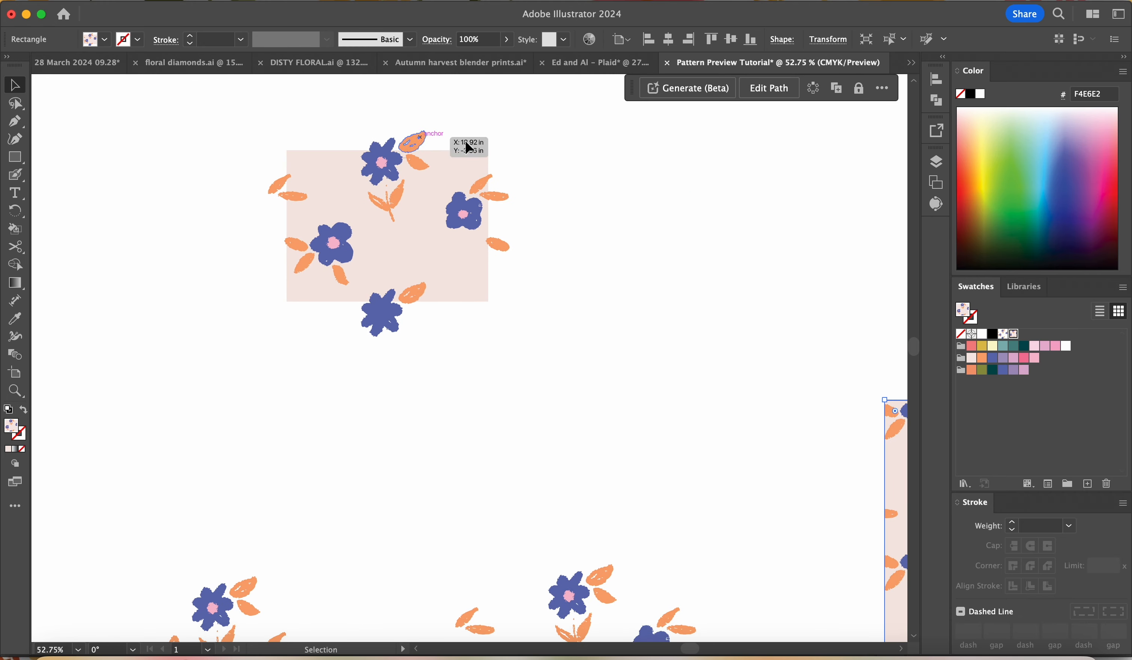
pyautogui.click(382, 335)
pyautogui.scroll(2, 423, 146)
pyautogui.hscroll(1, 422, 146)
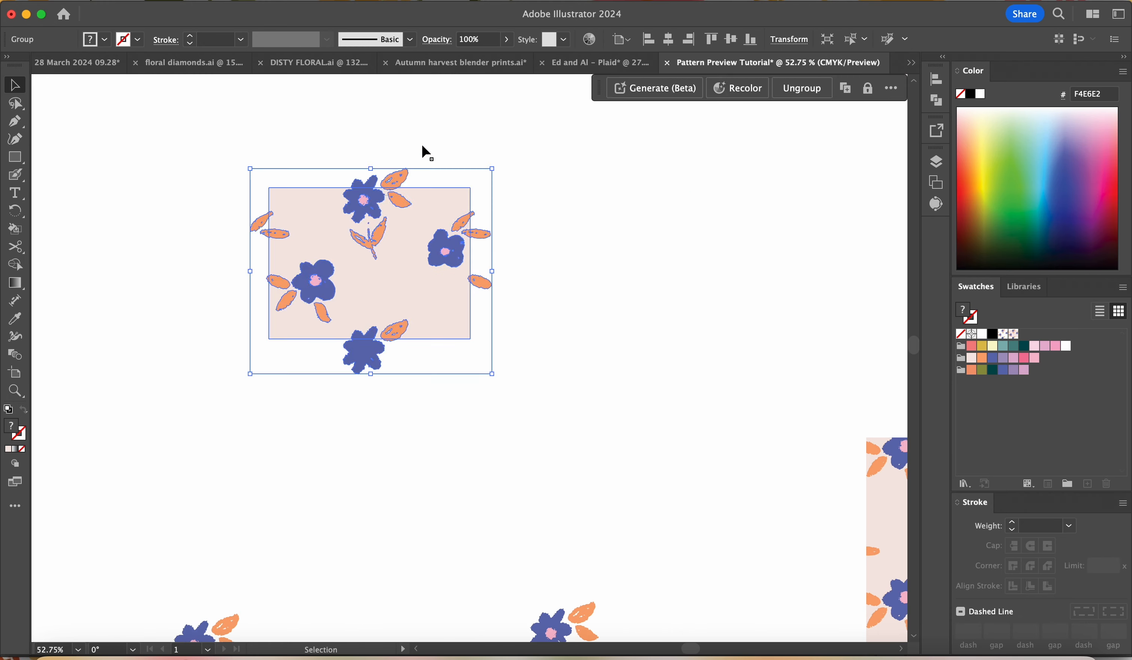
pyautogui.click(936, 162)
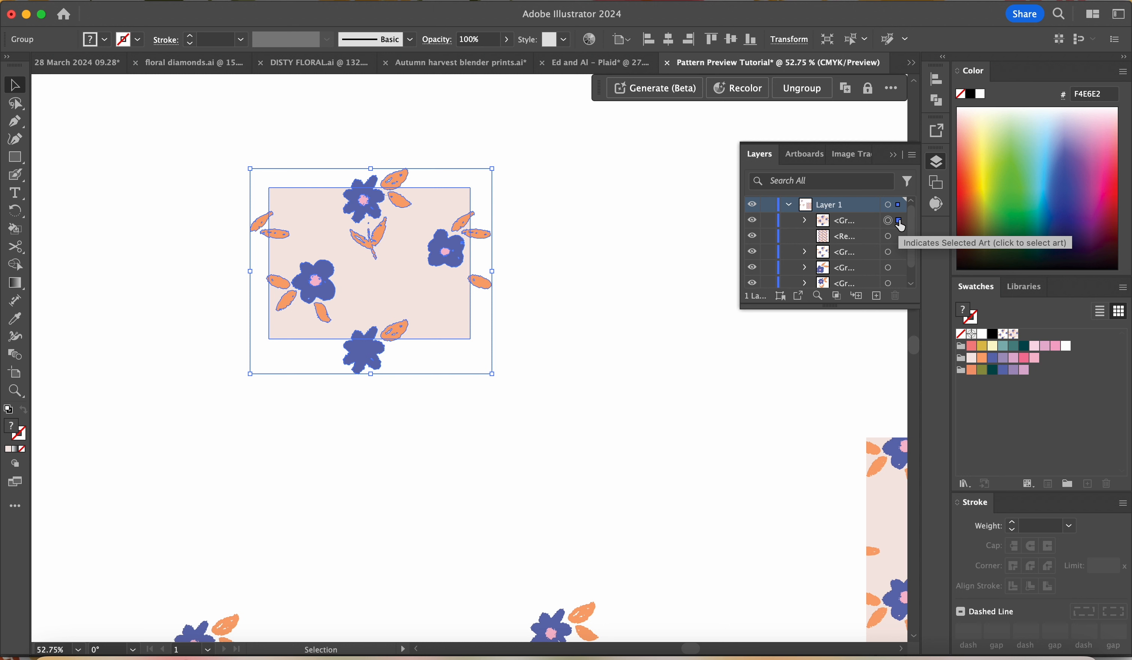
pyautogui.click(804, 221)
pyautogui.scroll(-1, 865, 262)
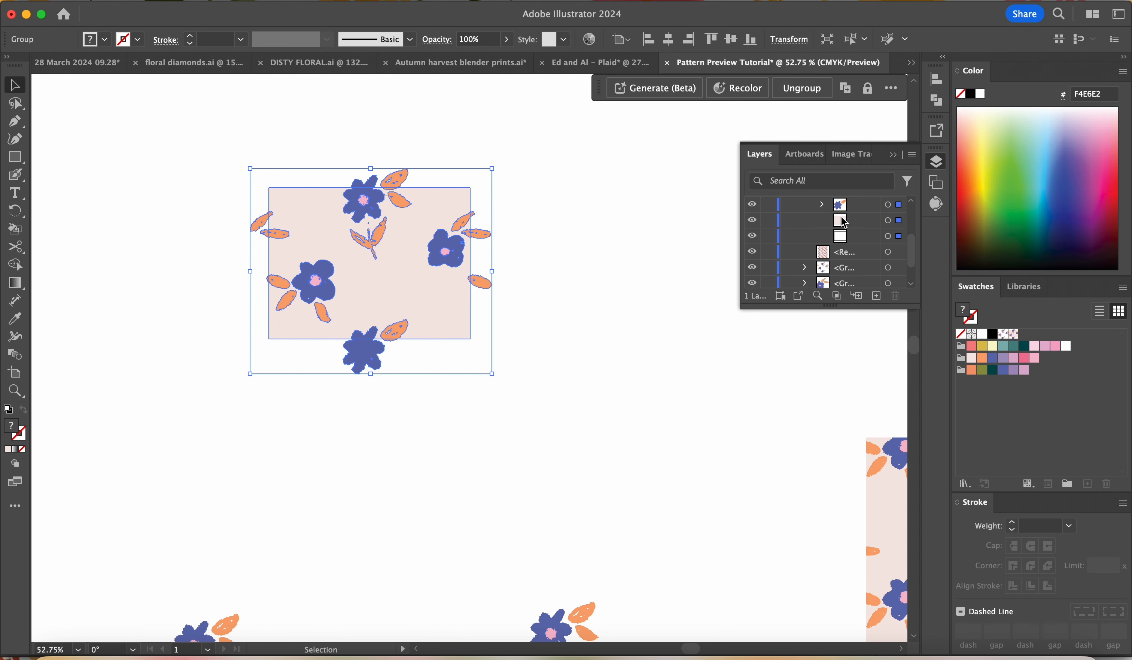
pyautogui.moveTo(843, 222); pyautogui.dragTo(845, 244)
# Step: Save the reordered tile as another pattern swatch and apply it to the large rectangle to test the layer order
pyautogui.click(566, 249)
pyautogui.moveTo(531, 177); pyautogui.dragTo(236, 421)
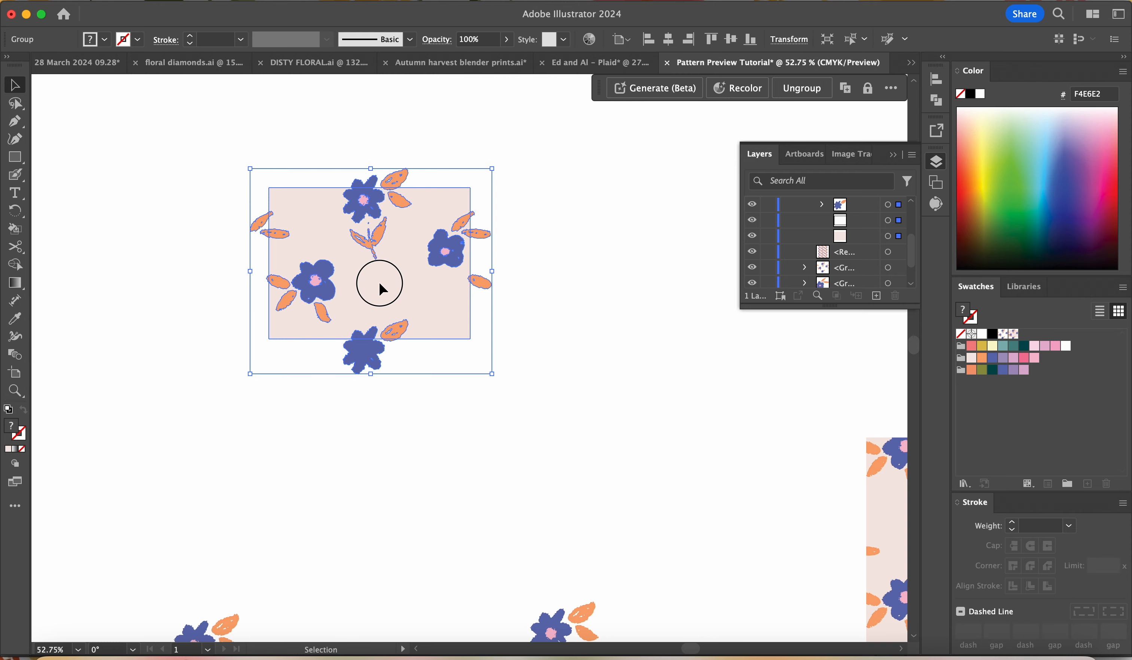
pyautogui.moveTo(380, 285); pyautogui.dragTo(1040, 334)
pyautogui.hscroll(4, 670, 385)
pyautogui.scroll(-3, 670, 385)
pyautogui.scroll(-5, 665, 393)
pyautogui.hscroll(10, 664, 392)
pyautogui.scroll(-7, 664, 393)
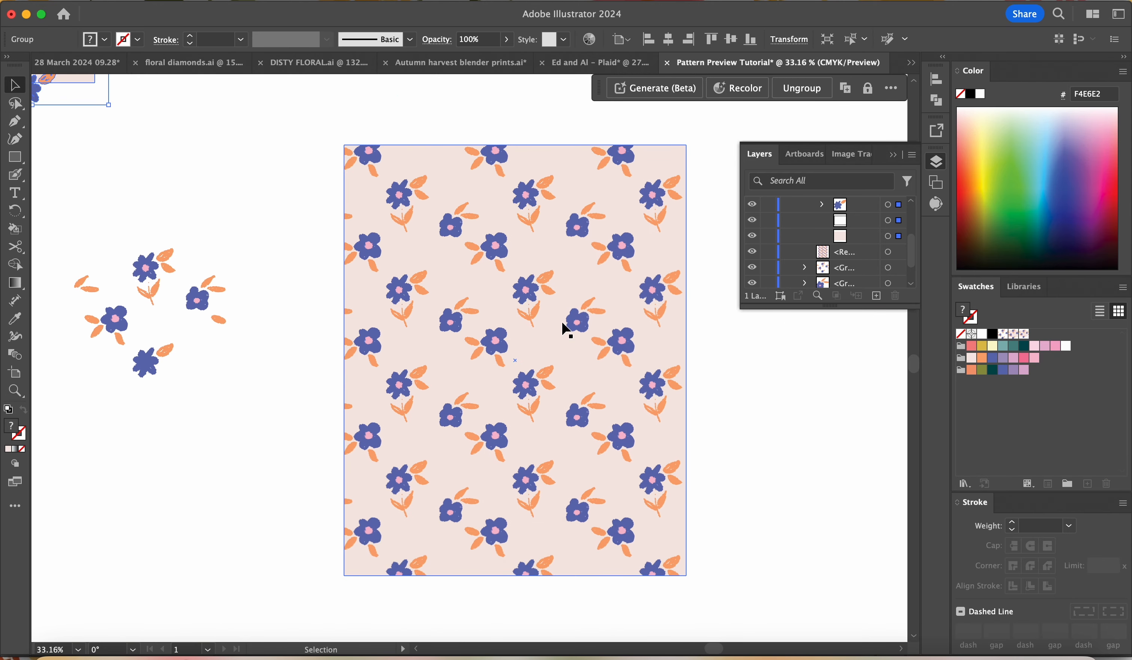
pyautogui.click(566, 329)
pyautogui.click(1025, 334)
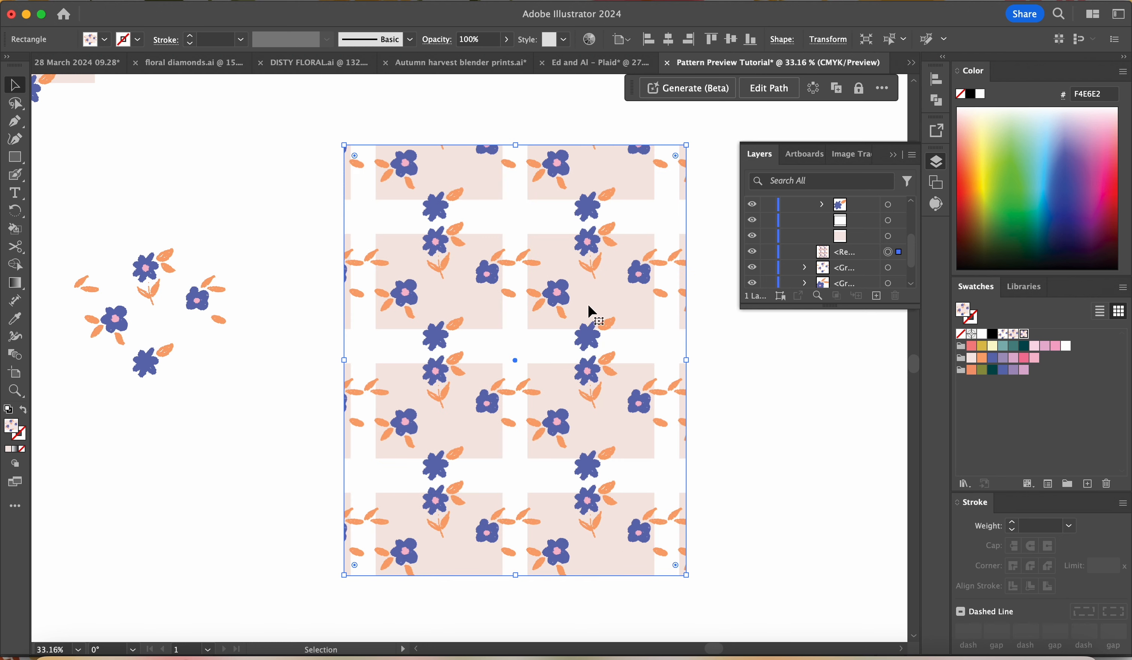
# Step: Reselect the pink tile and move its pink rectangle back above the unfilled bounding rectangle in the group's layer stack
pyautogui.hscroll(-10, 524, 334)
pyautogui.scroll(5, 525, 335)
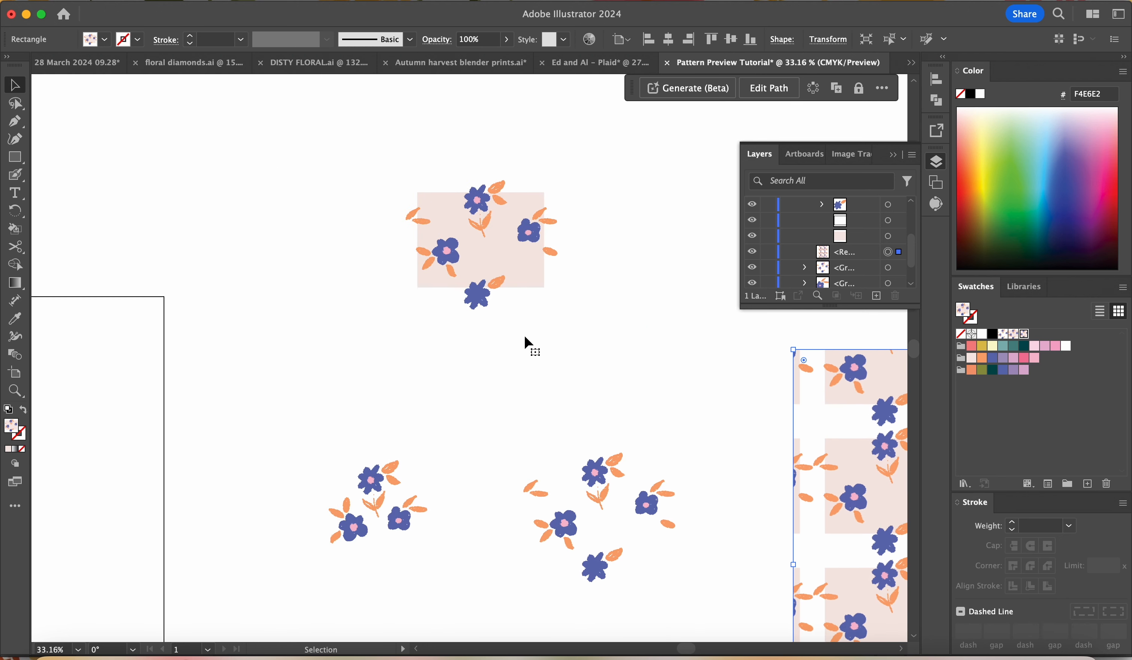
pyautogui.moveTo(580, 163); pyautogui.dragTo(467, 278)
pyautogui.scroll(3, 460, 264)
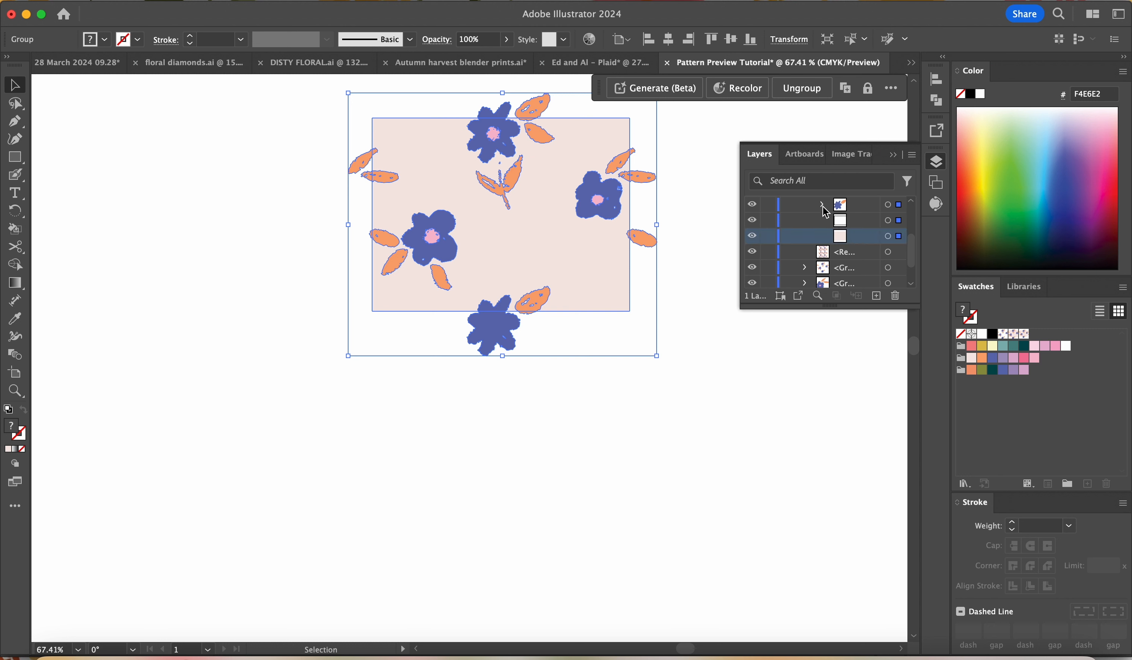
pyautogui.scroll(3, 829, 220)
pyautogui.click(805, 220)
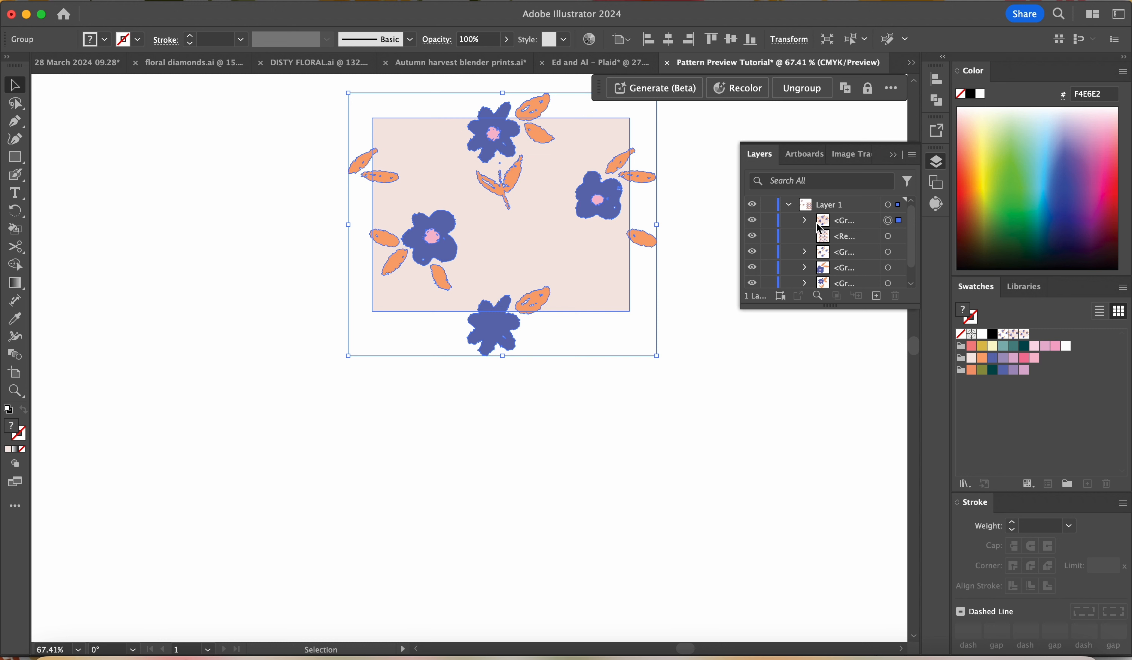
pyautogui.click(805, 220)
pyautogui.scroll(-3, 854, 263)
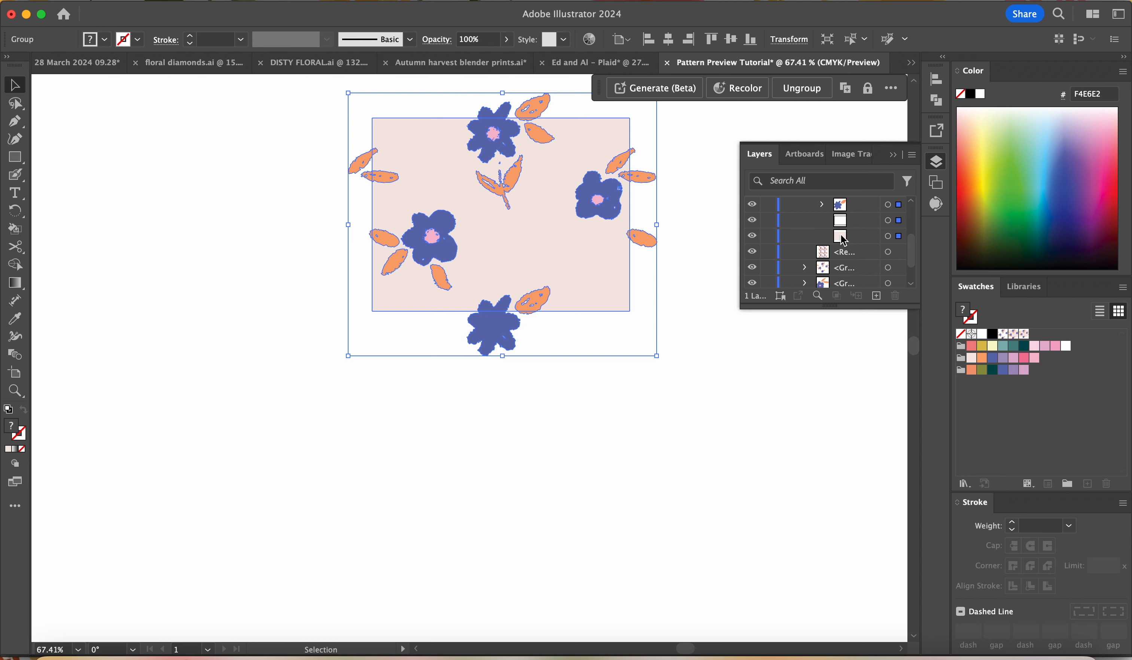
pyautogui.moveTo(842, 236); pyautogui.dragTo(845, 221)
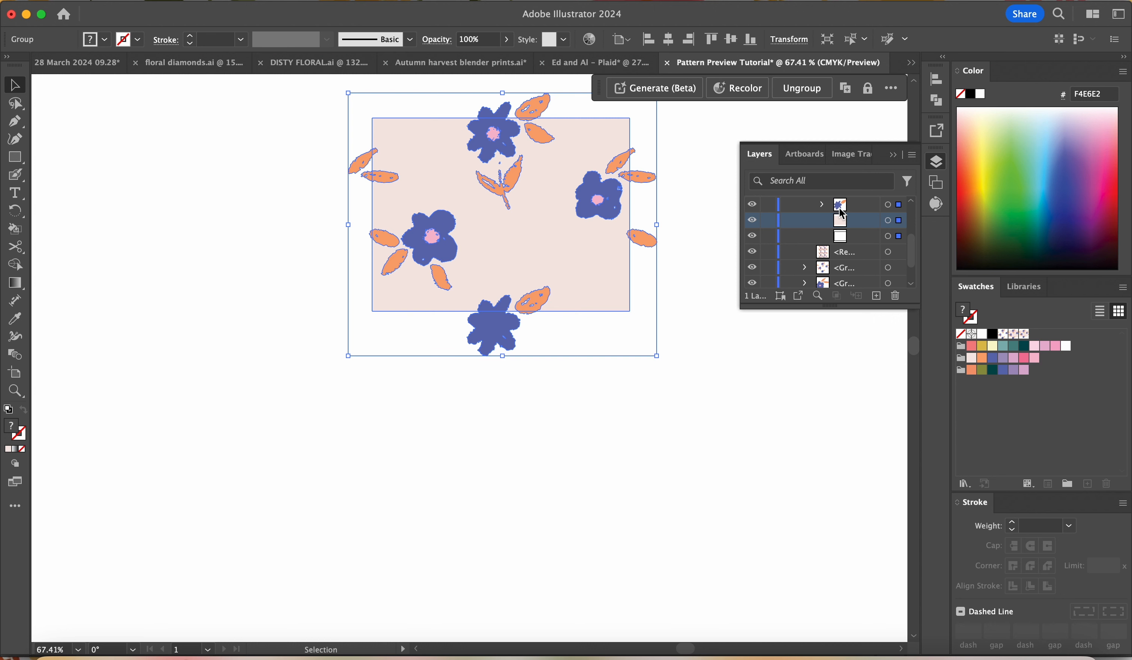